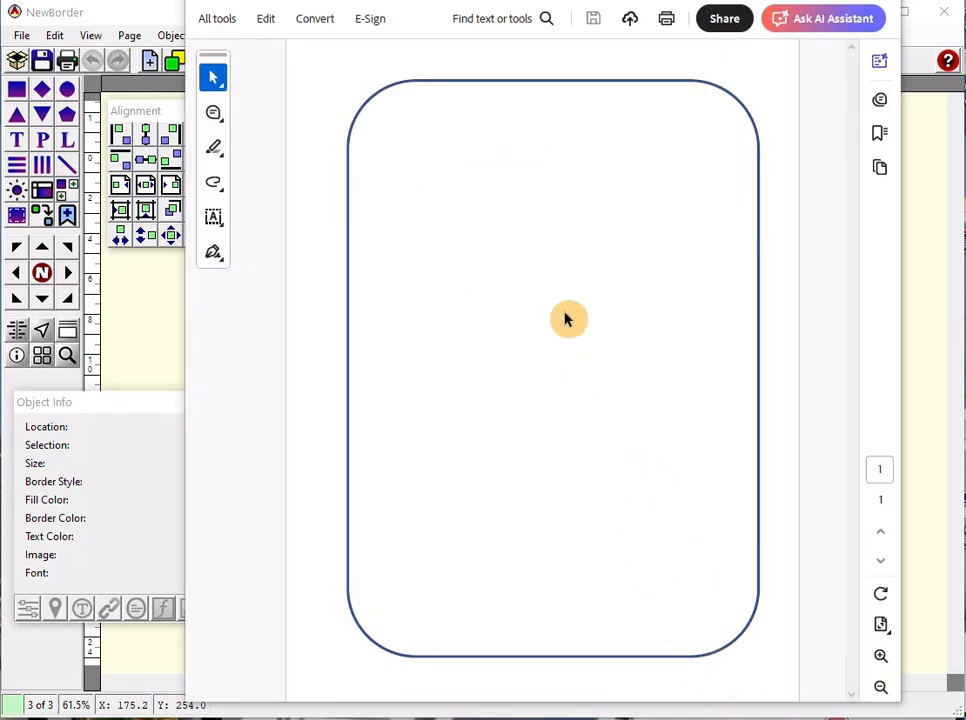
Go back to the first page of the NewBorder album to view its rounded border without stamps
left_click_drag(595, 5, 538, 5)
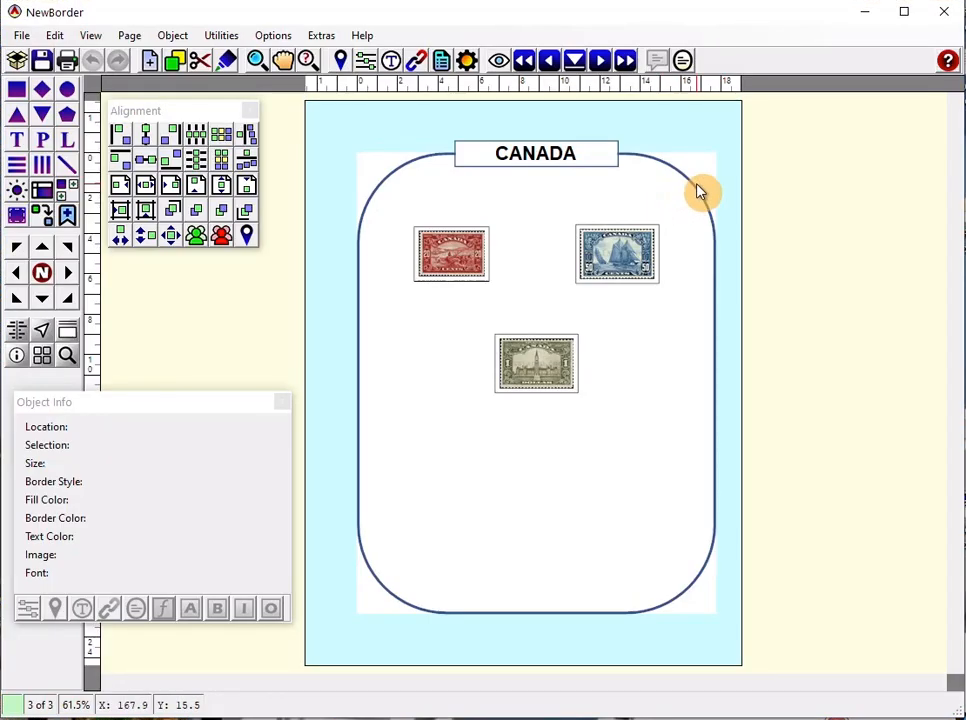
left_click(550, 63)
left_click(550, 64)
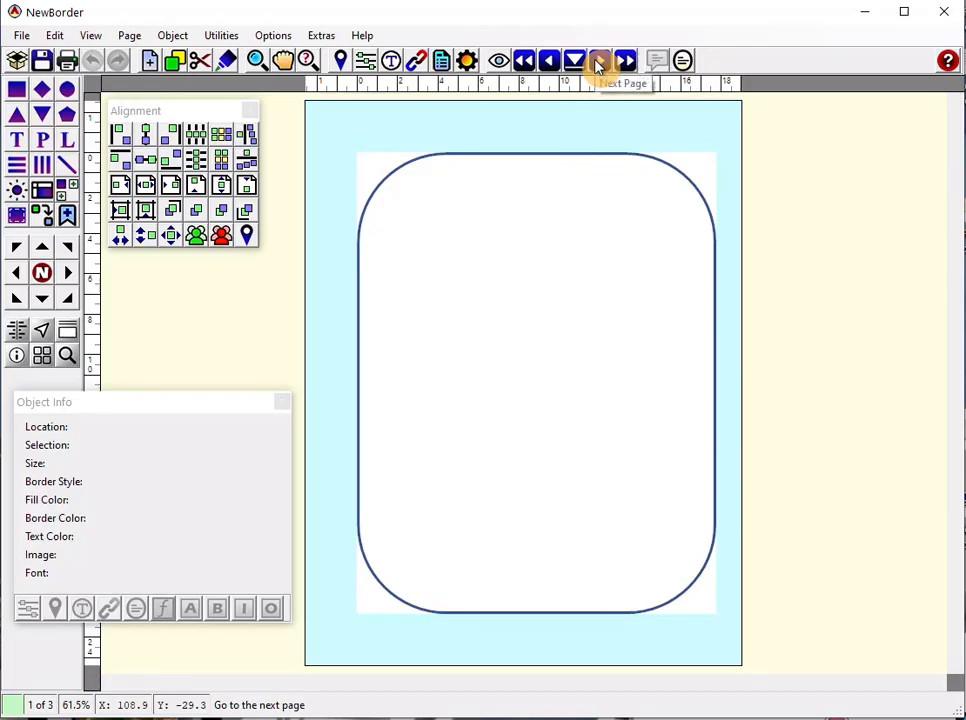
Create a new album named NewTest, accepting the current template with Letter (8-1/2 x 11) paper for its first page
left_click(21, 36)
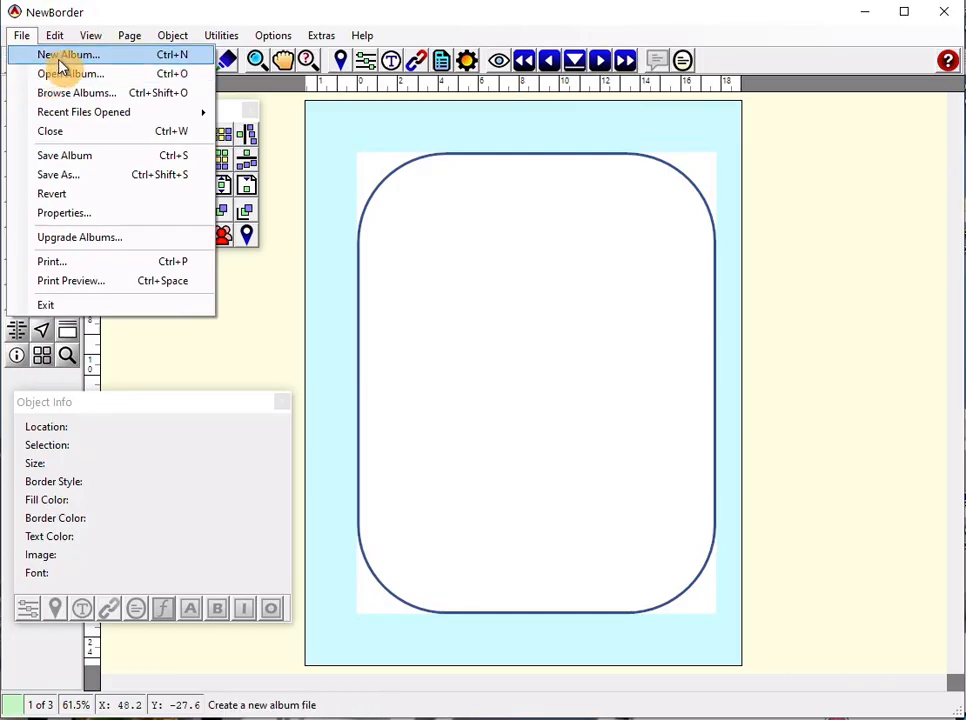
left_click(62, 56)
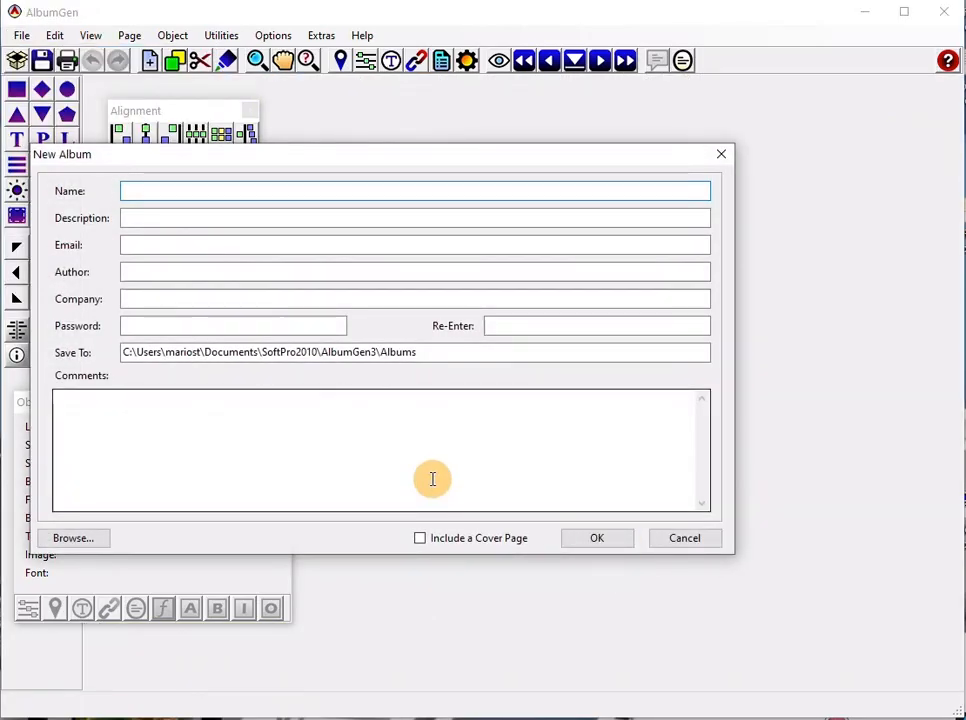
type("NewTest")
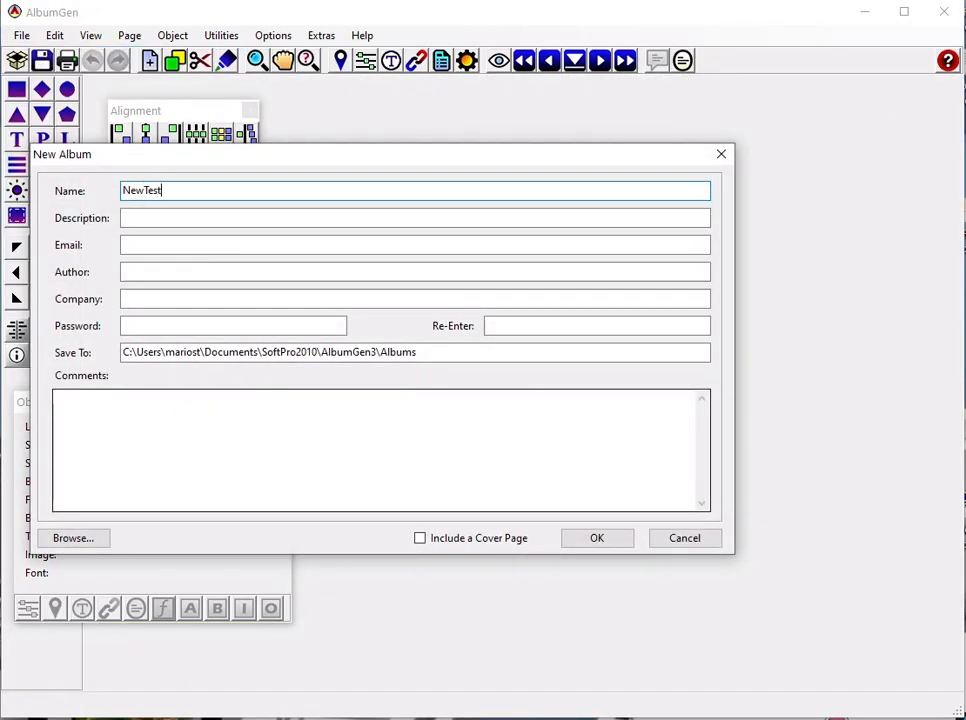
left_click(600, 542)
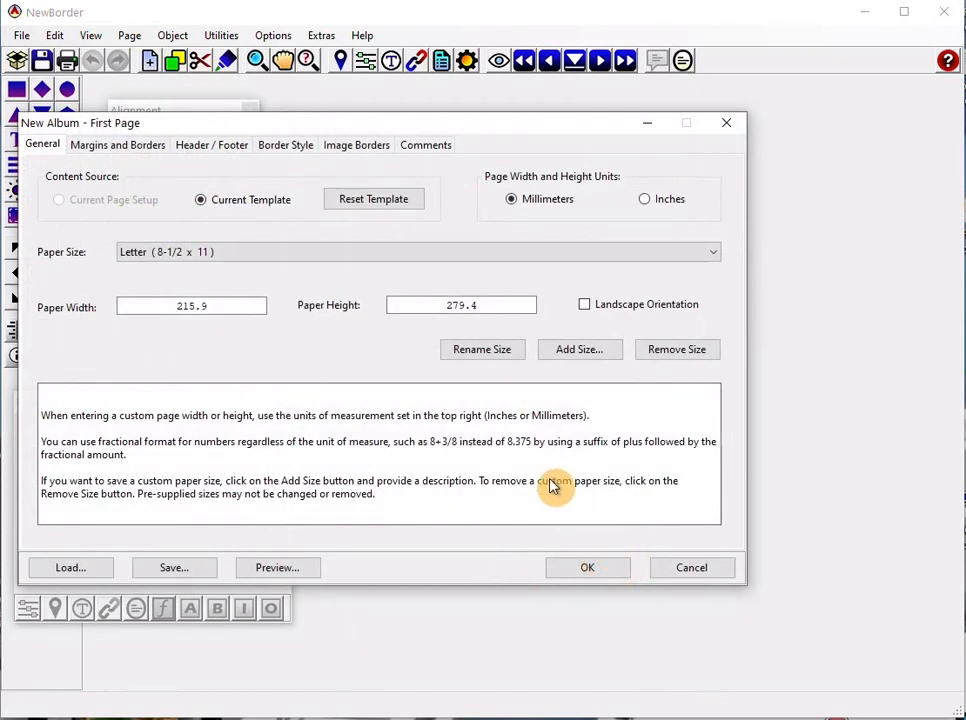
left_click(584, 569)
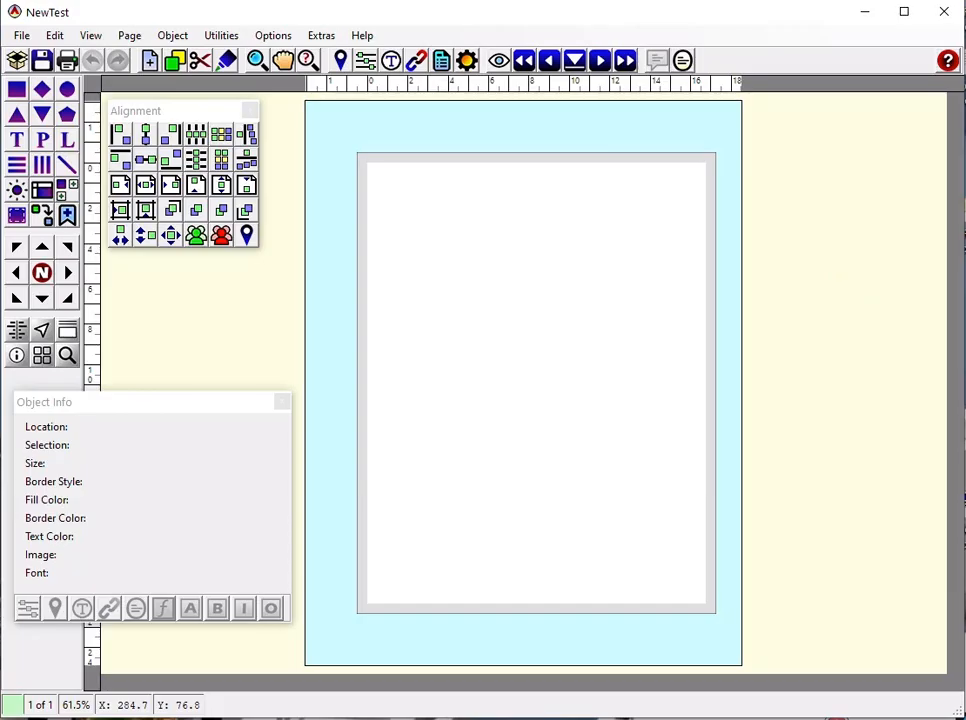
In the page setup's margins and borders, set the right border and left border to 0 mm
right_click(401, 155)
mouse_move(520, 179)
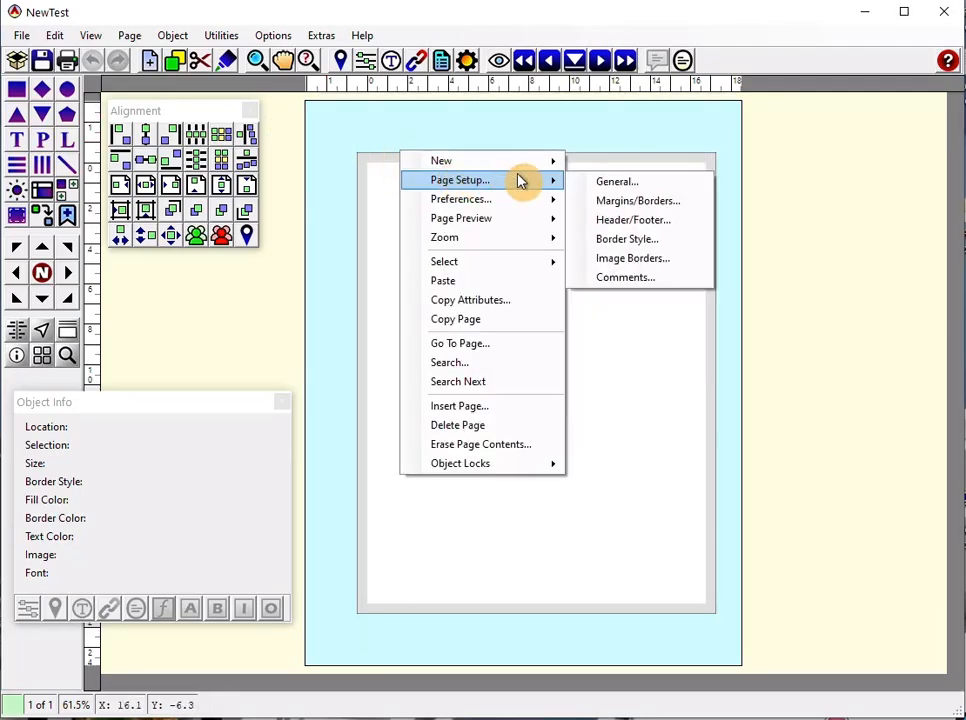
left_click(610, 183)
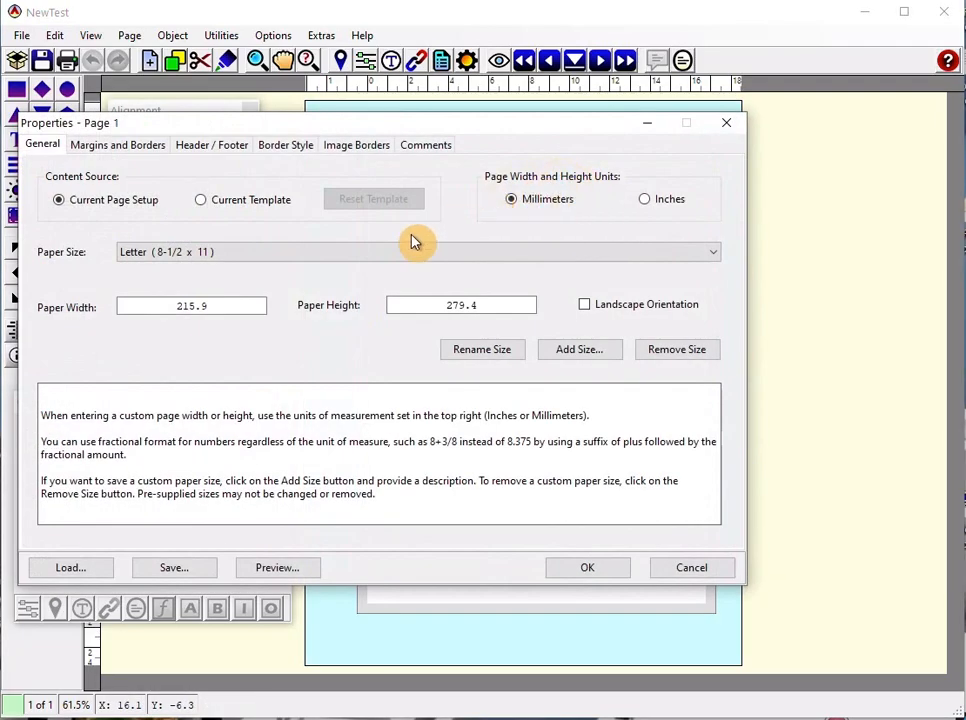
left_click(155, 150)
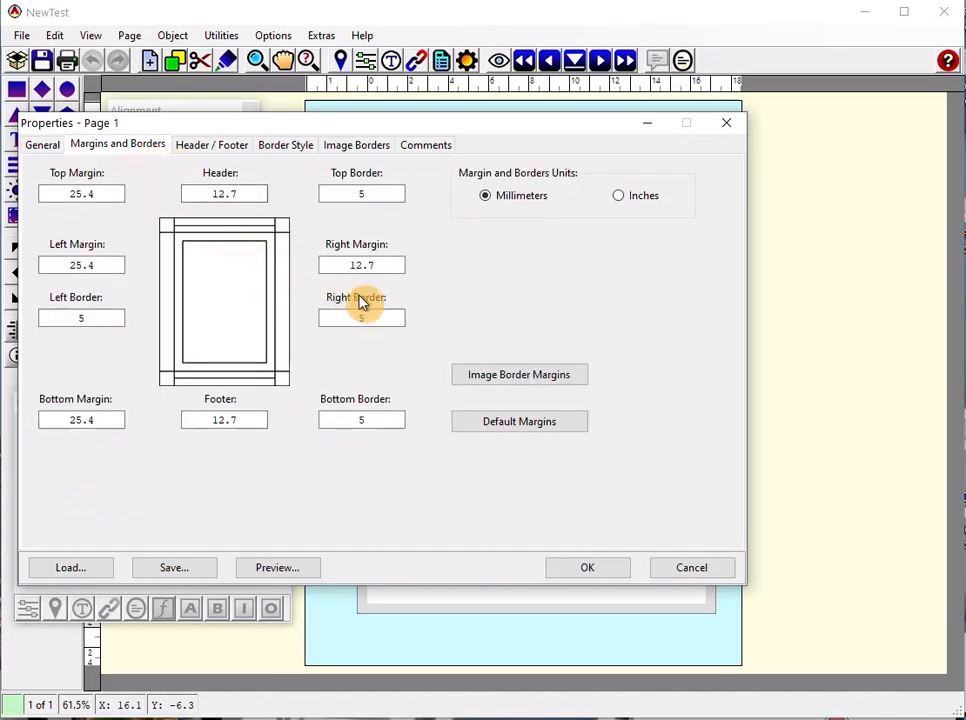
left_click_drag(371, 319, 326, 317)
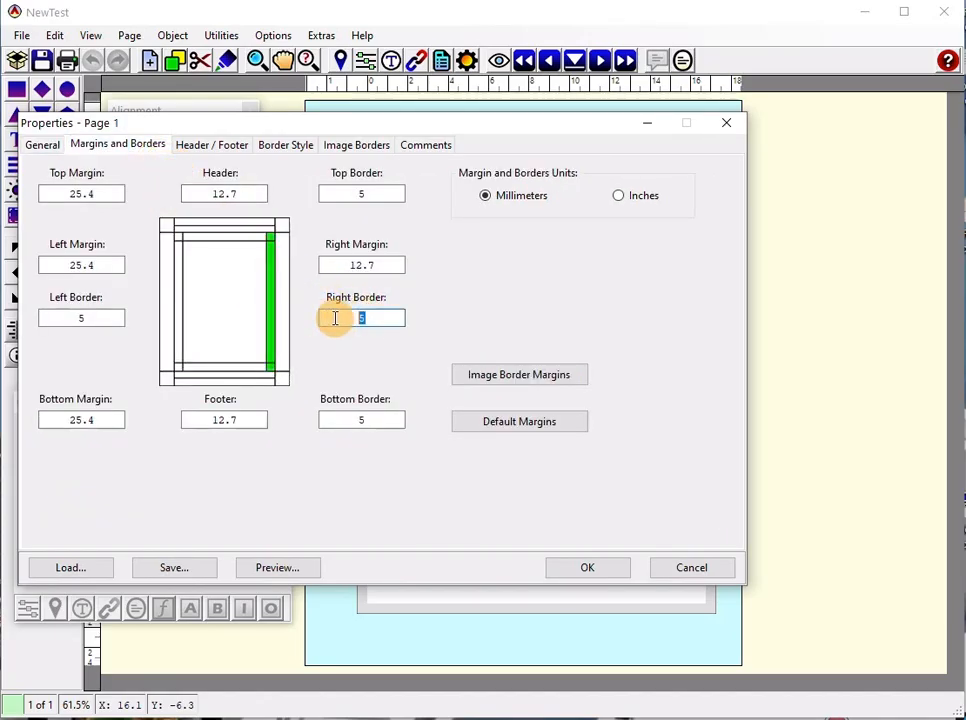
key("BackSpace")
type("0")
double_click(101, 318)
type("0")
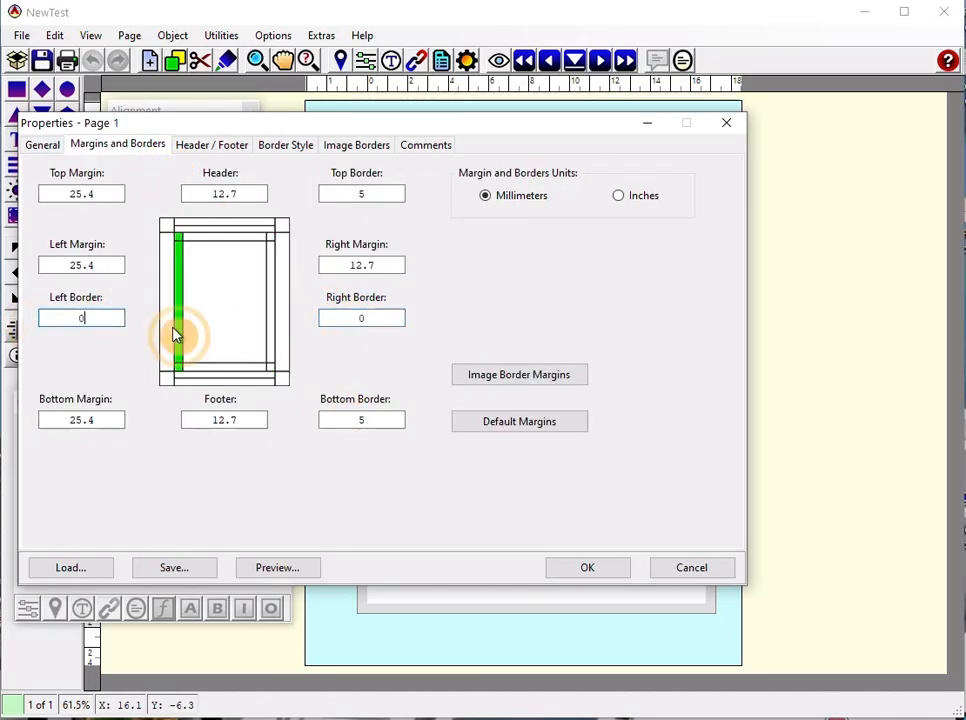
Set the page's top border and bottom border to 0 mm and apply the page setup
double_click(361, 194)
key("BackSpace")
type("0")
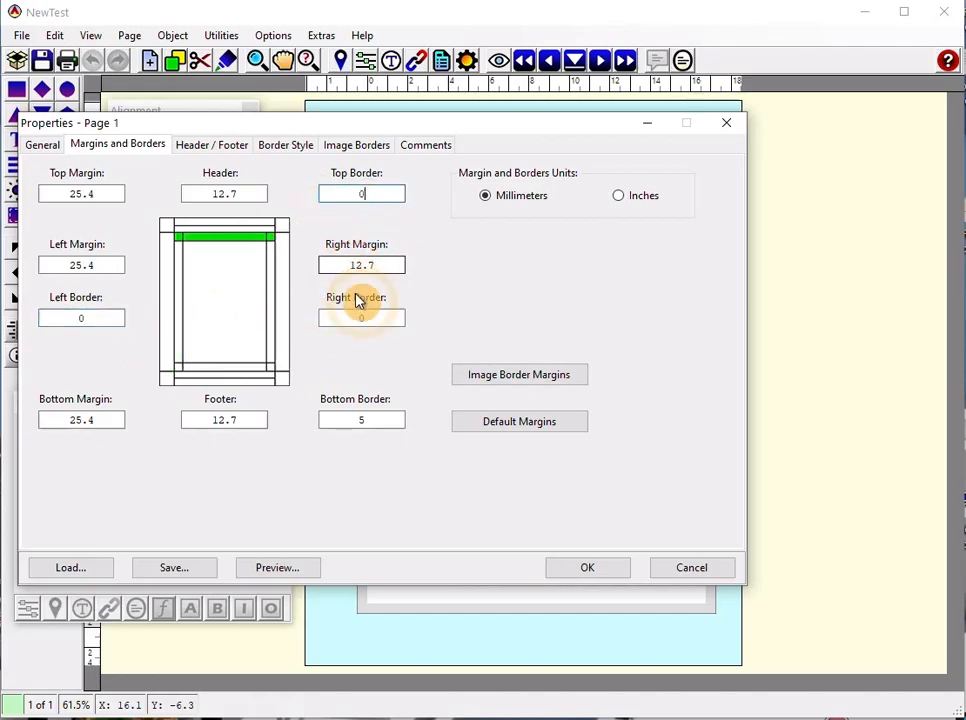
double_click(341, 420)
key("BackSpace")
type("0")
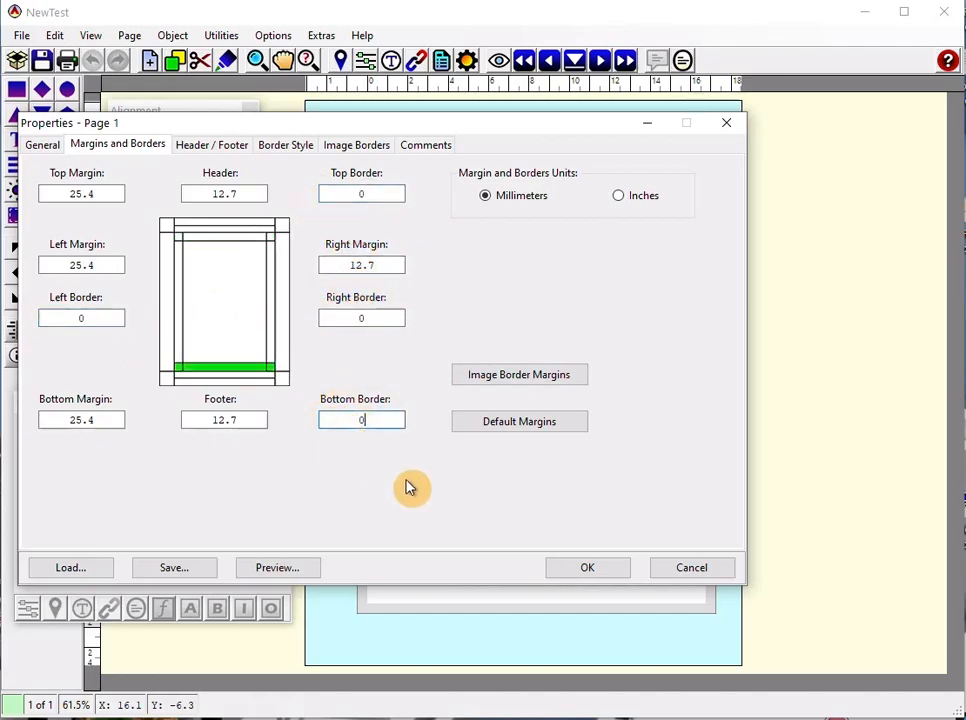
left_click(569, 568)
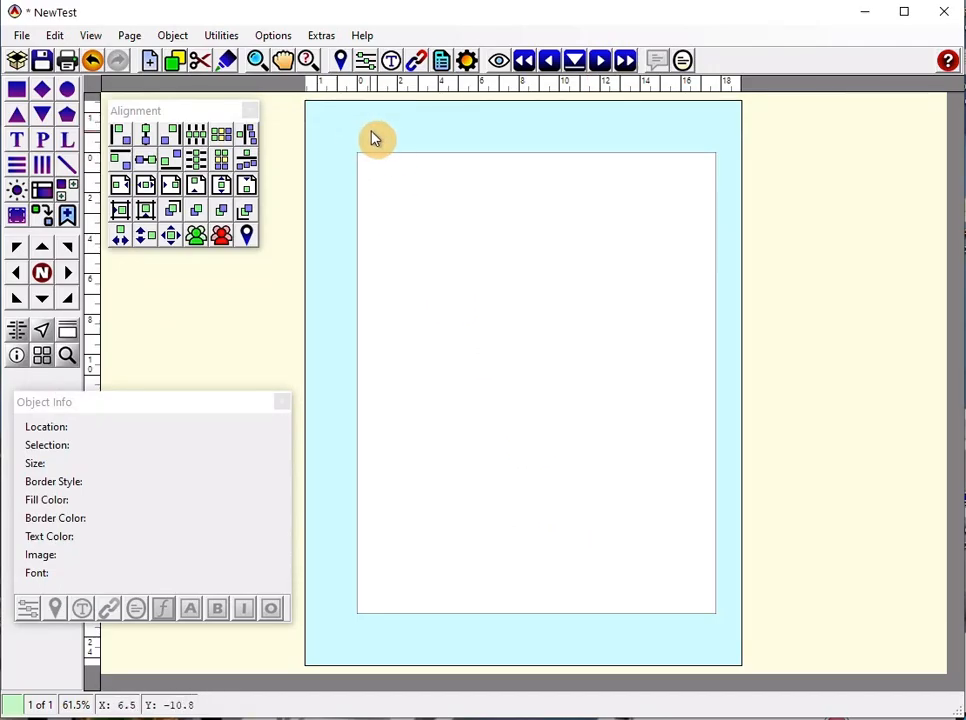
Set the page's border style to None and apply it so no page border line is drawn
right_click(392, 151)
mouse_move(453, 180)
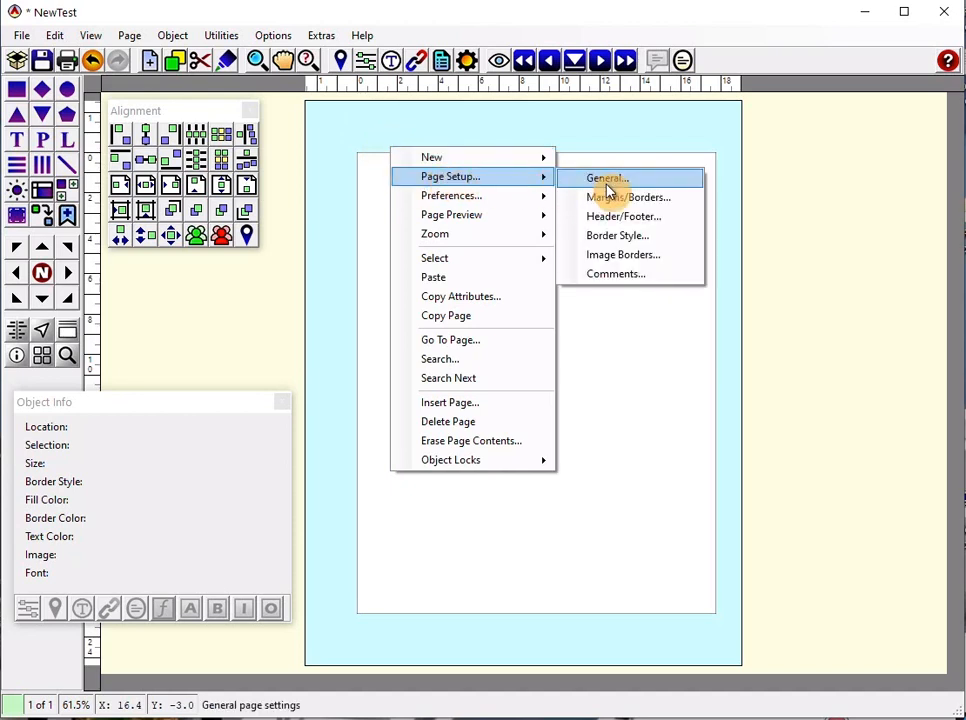
left_click(607, 184)
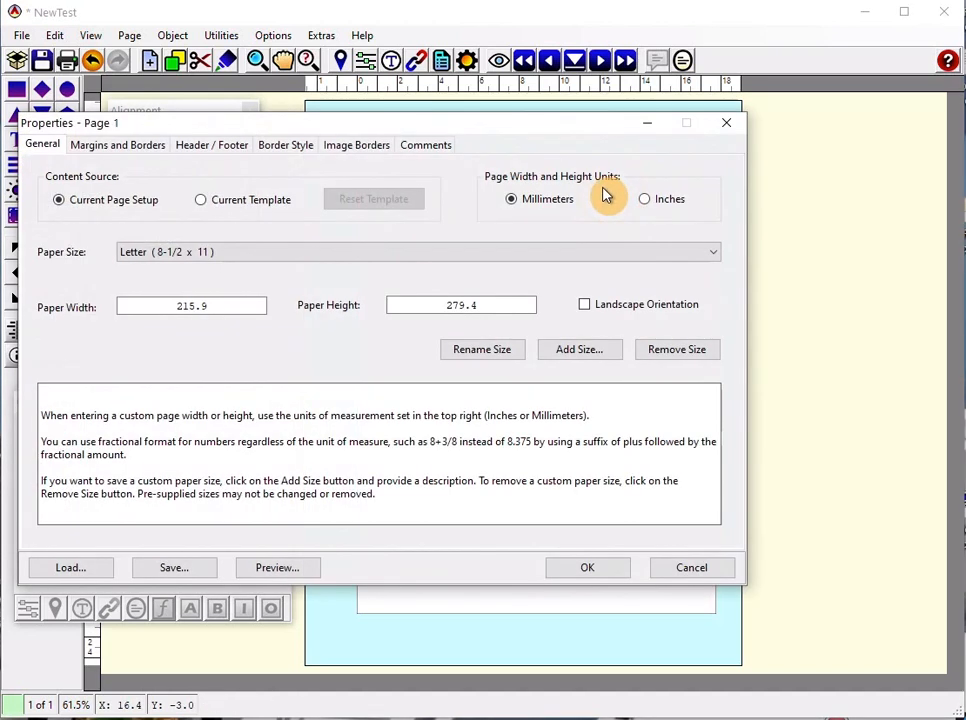
left_click(130, 143)
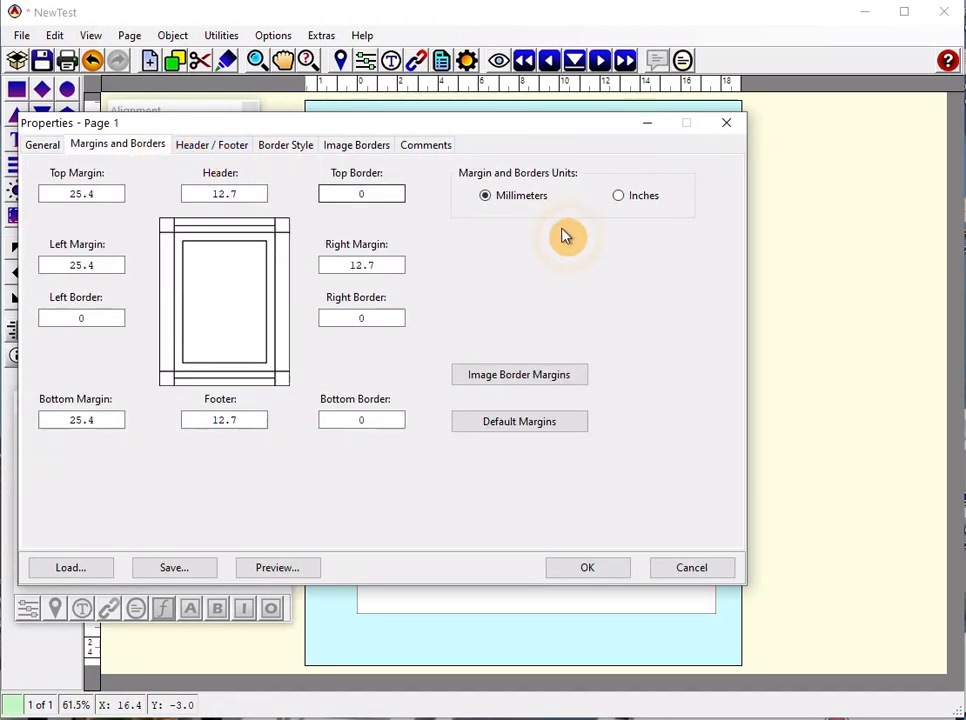
left_click(267, 150)
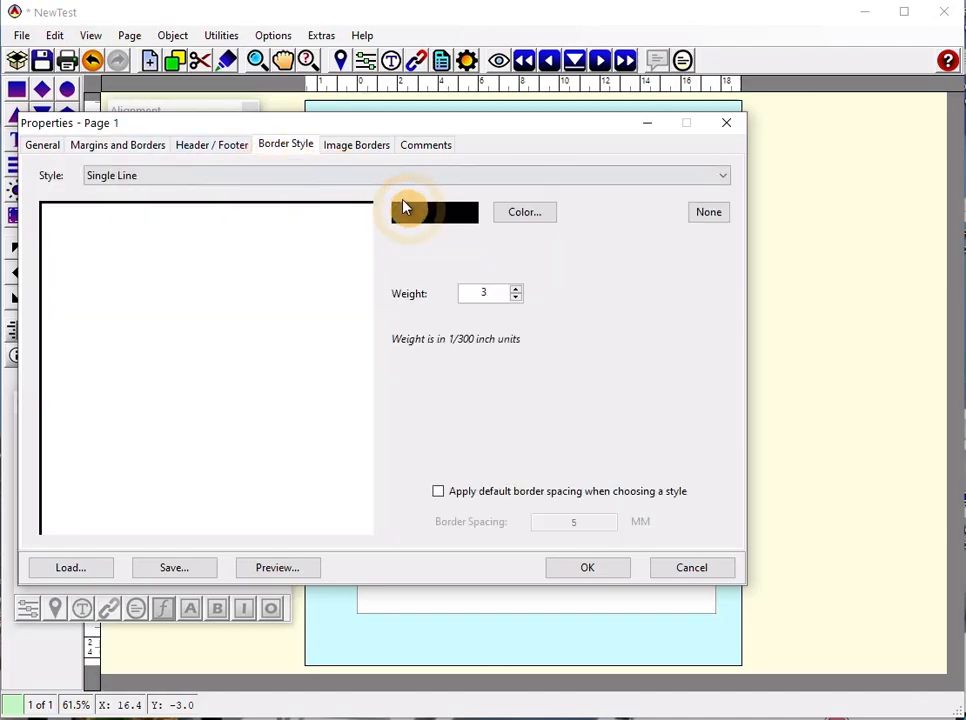
left_click(706, 218)
left_click(617, 567)
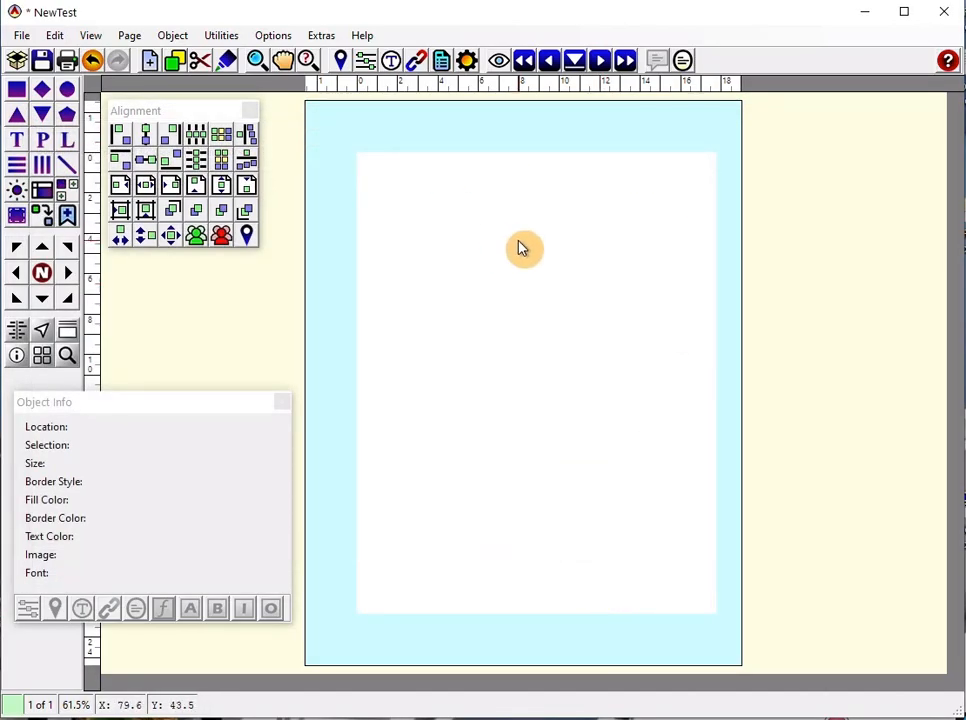
Add a rounded-rectangle polygon 175 mm wide and 226 mm high with a 25% corner radius, and move it to about X 10, Y 5
left_click(66, 118)
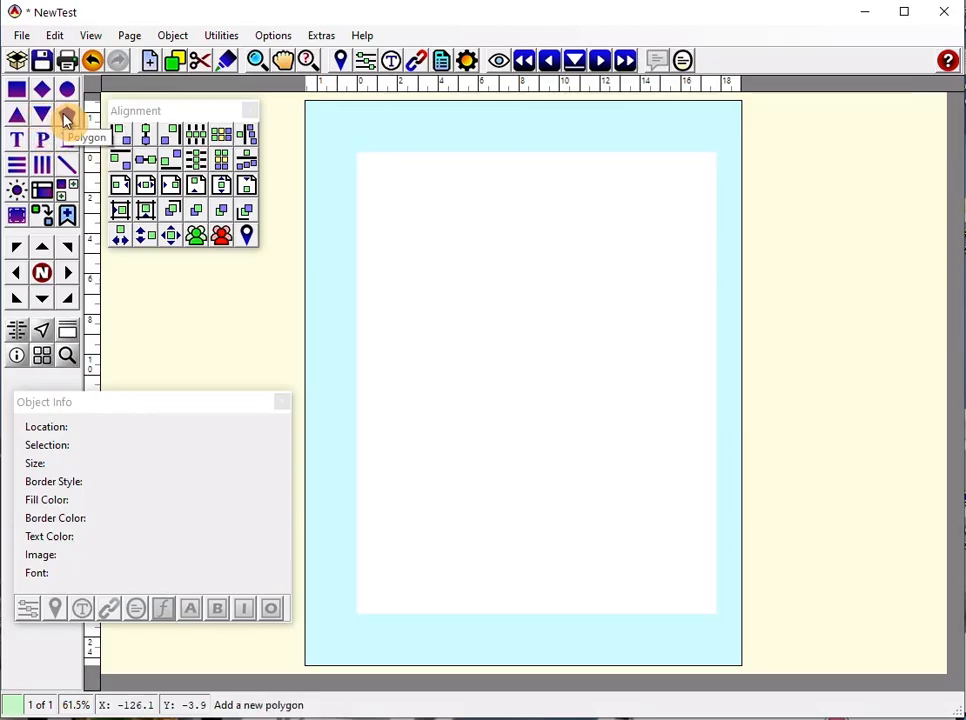
left_click(457, 226)
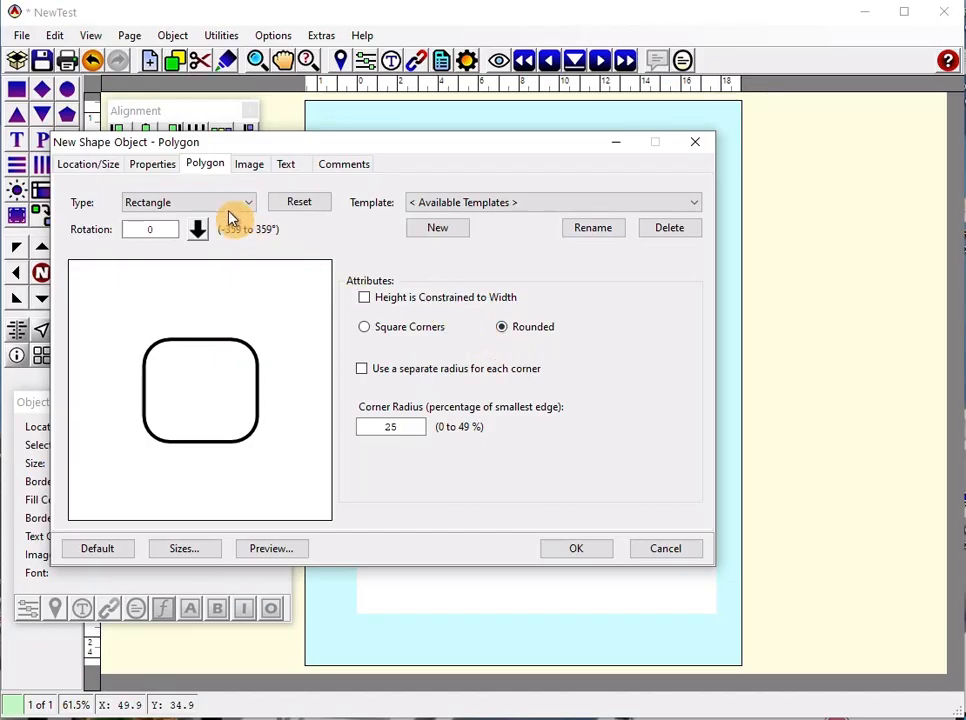
left_click(97, 165)
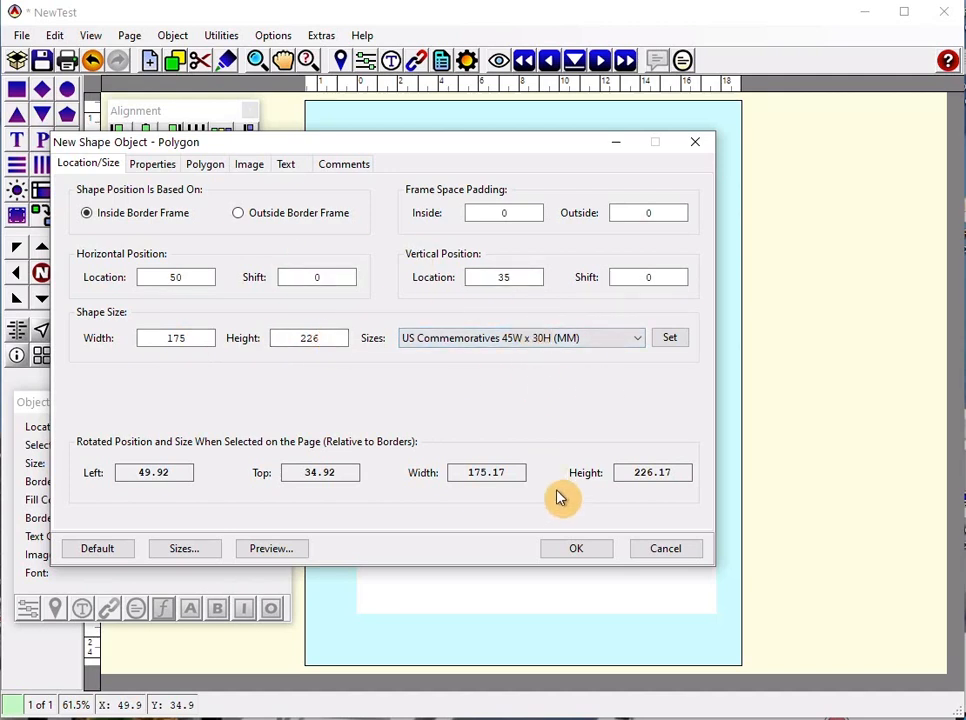
left_click(582, 551)
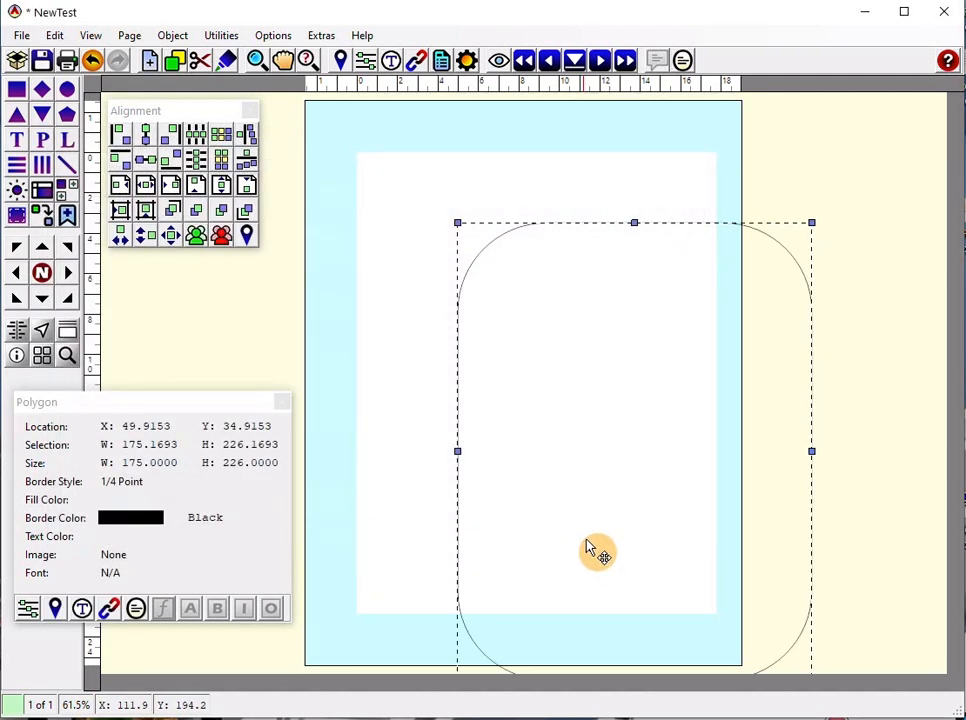
left_click_drag(593, 552, 542, 402)
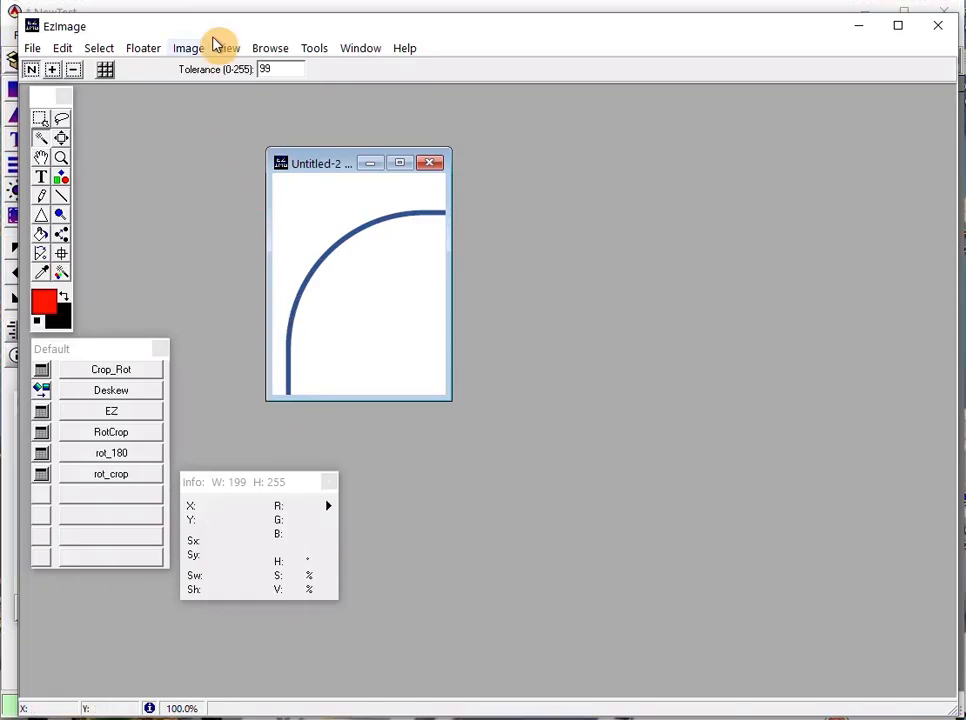
Switch from EzImage back to AlbumGen and set the polygon's border color to RGB 47, 82, 143
left_click(219, 10)
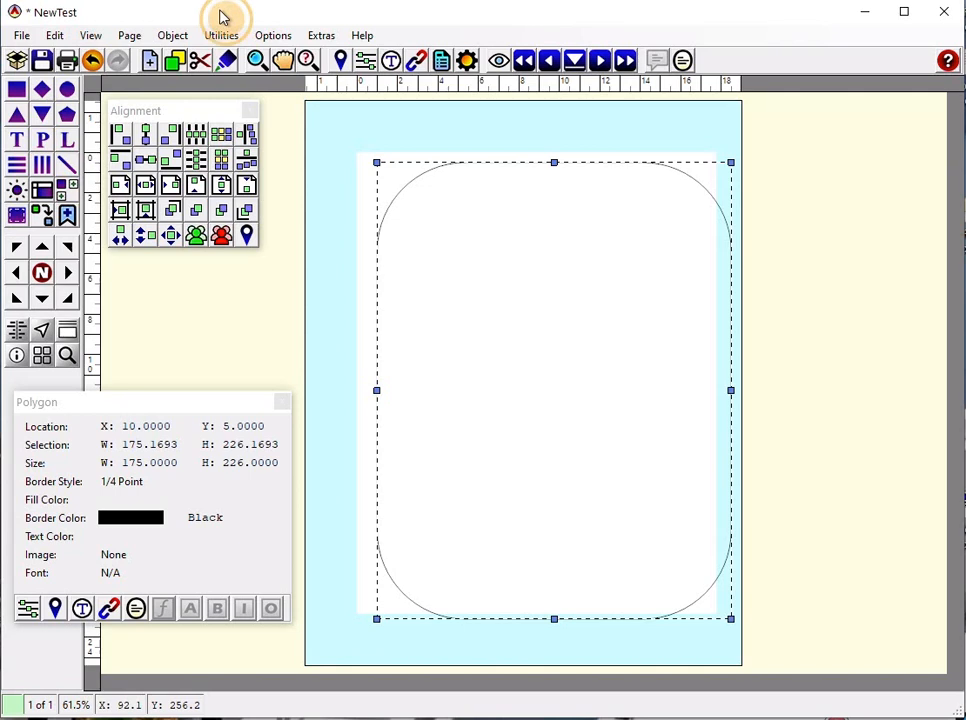
right_click(394, 174)
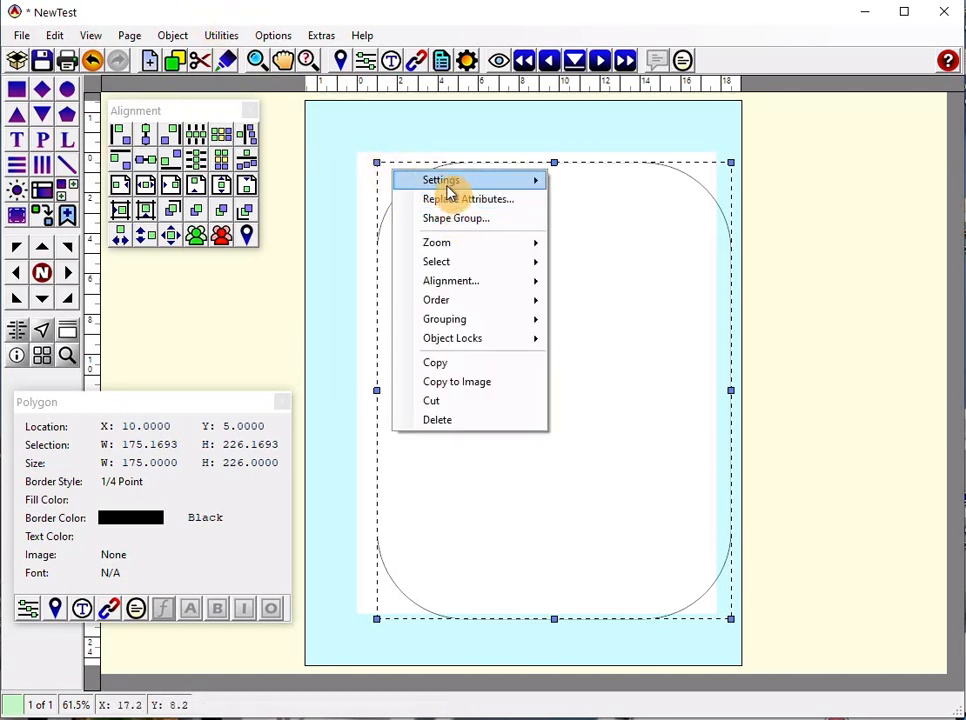
mouse_move(448, 183)
left_click(601, 201)
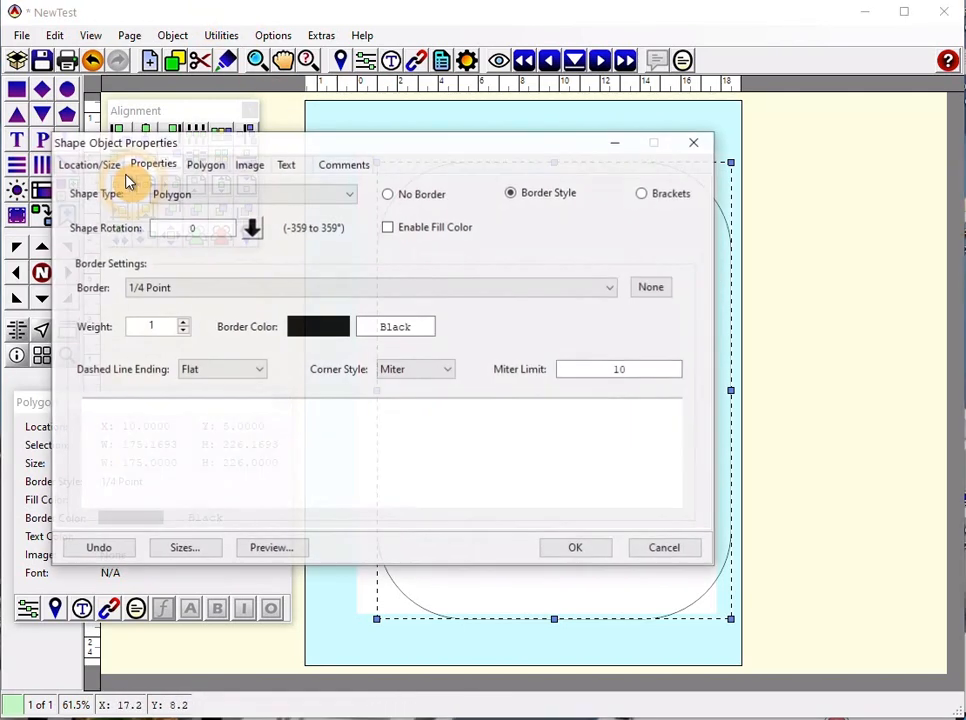
left_click(318, 327)
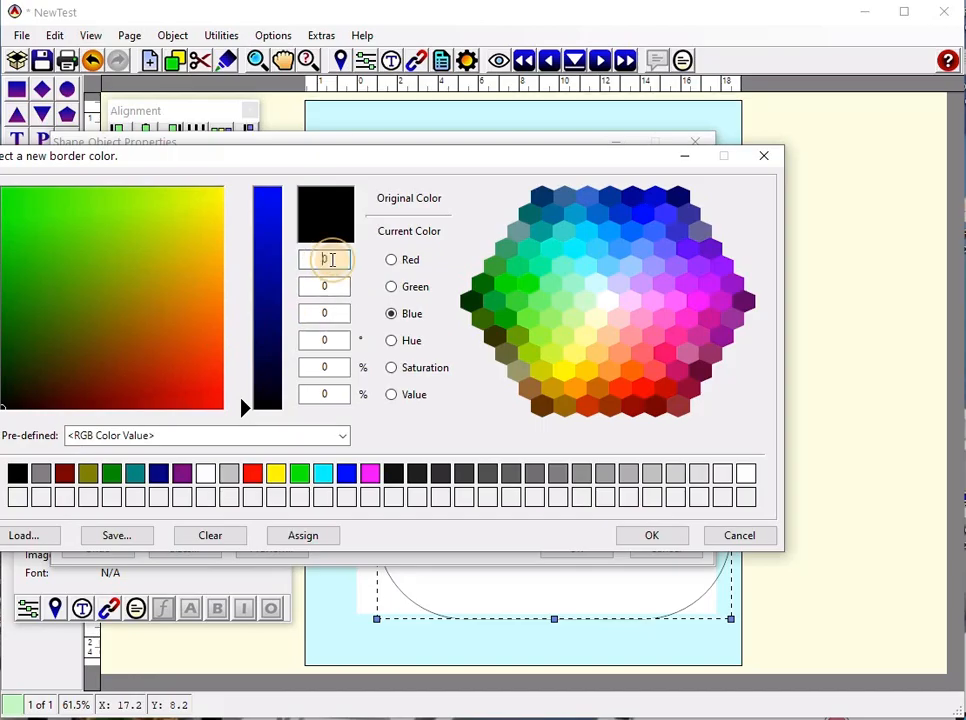
double_click(324, 259)
type("47")
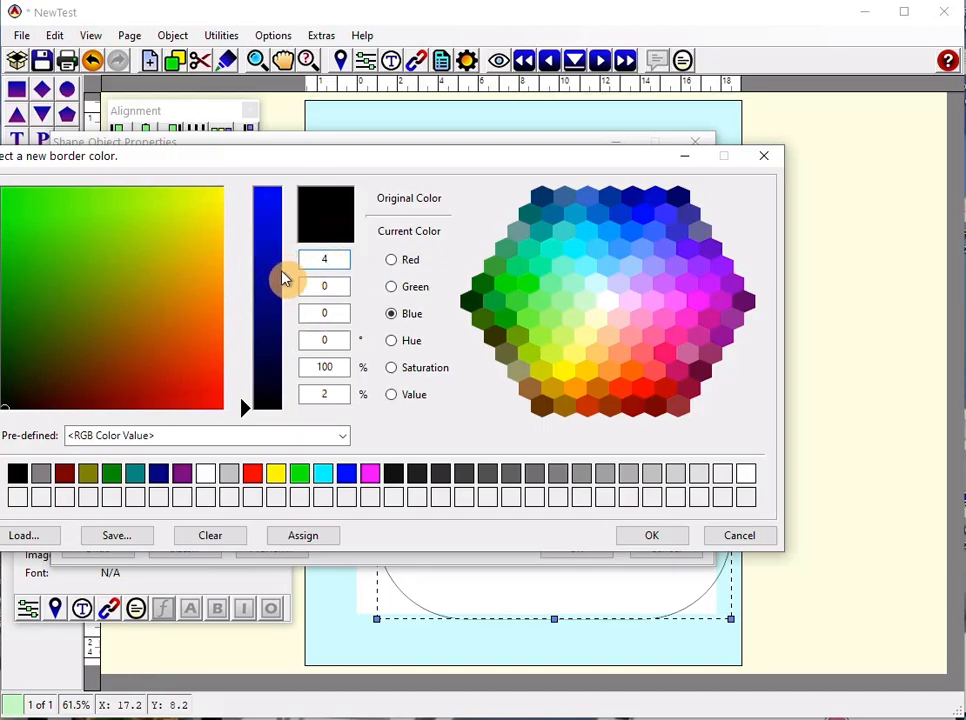
double_click(334, 287)
type("82")
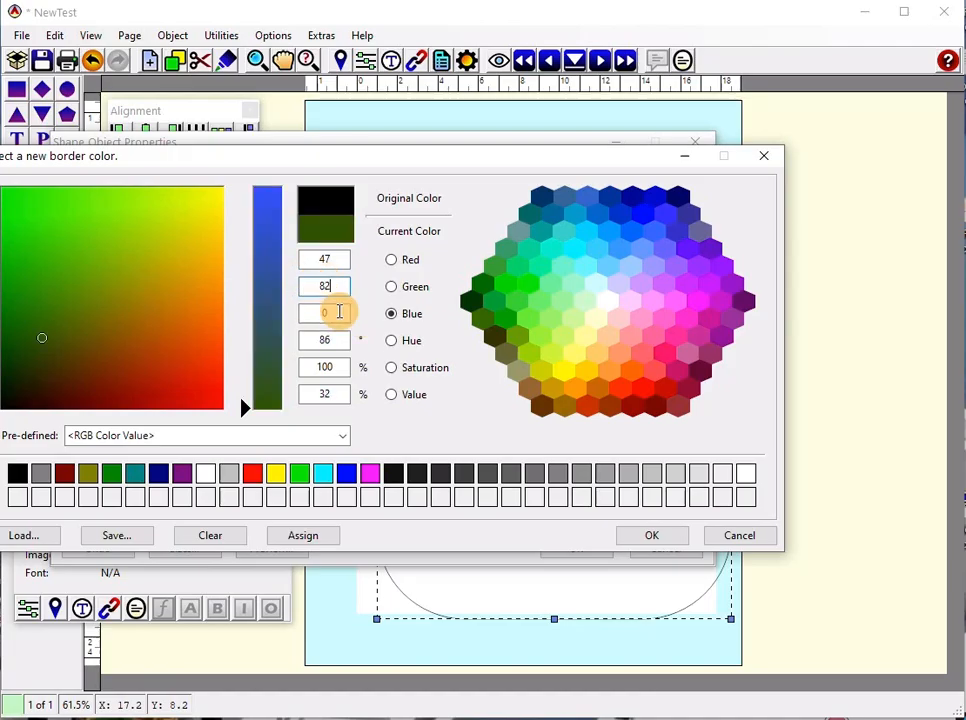
left_click_drag(339, 312, 287, 323)
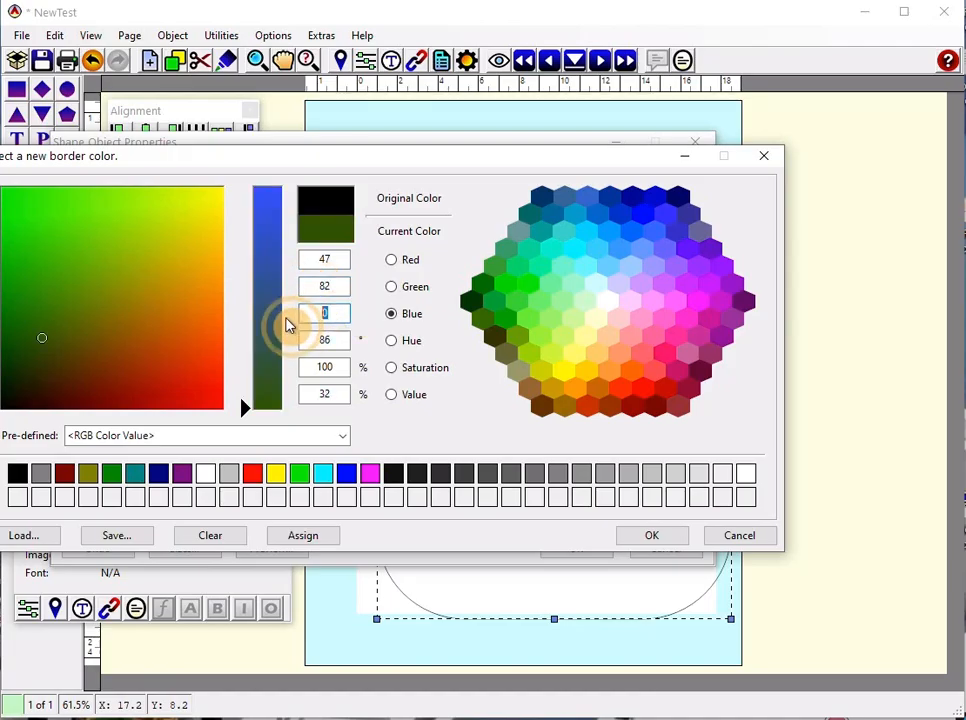
type("14")
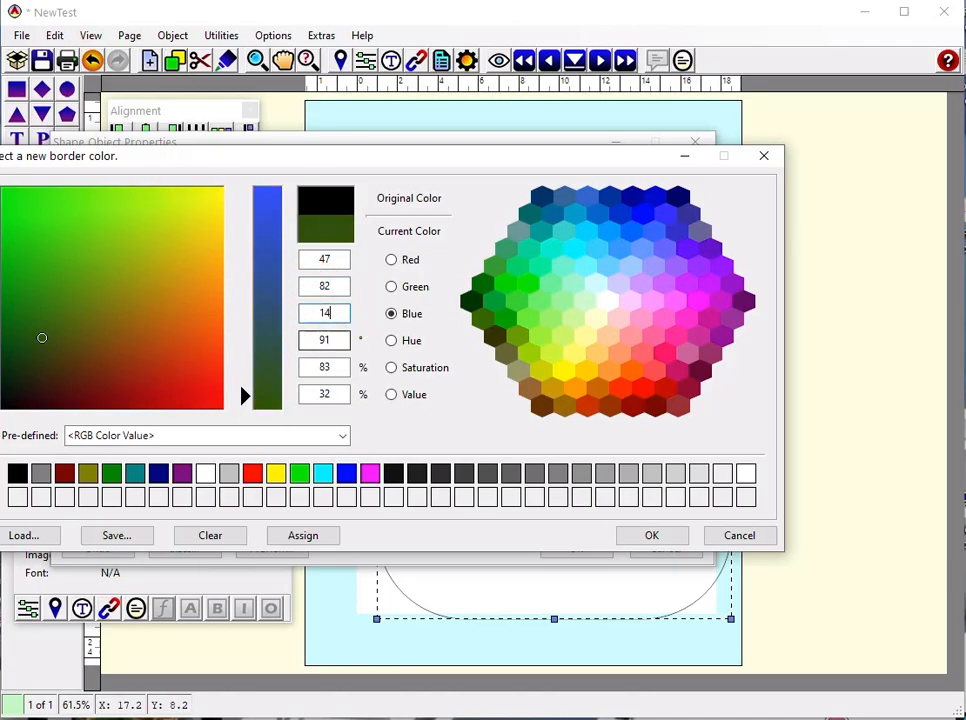
type("3")
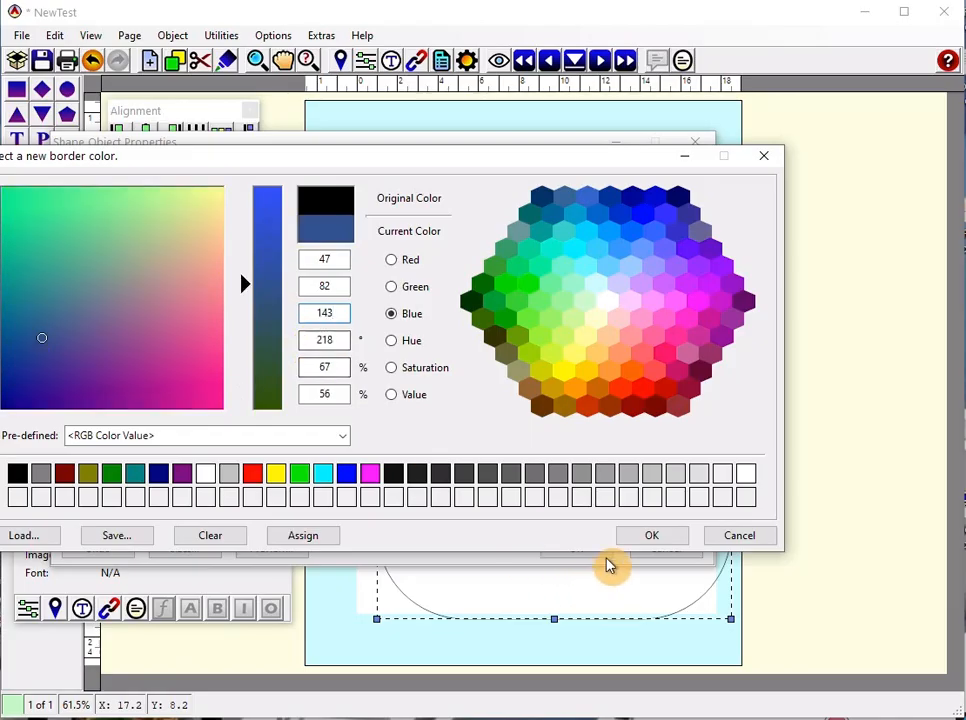
left_click(652, 538)
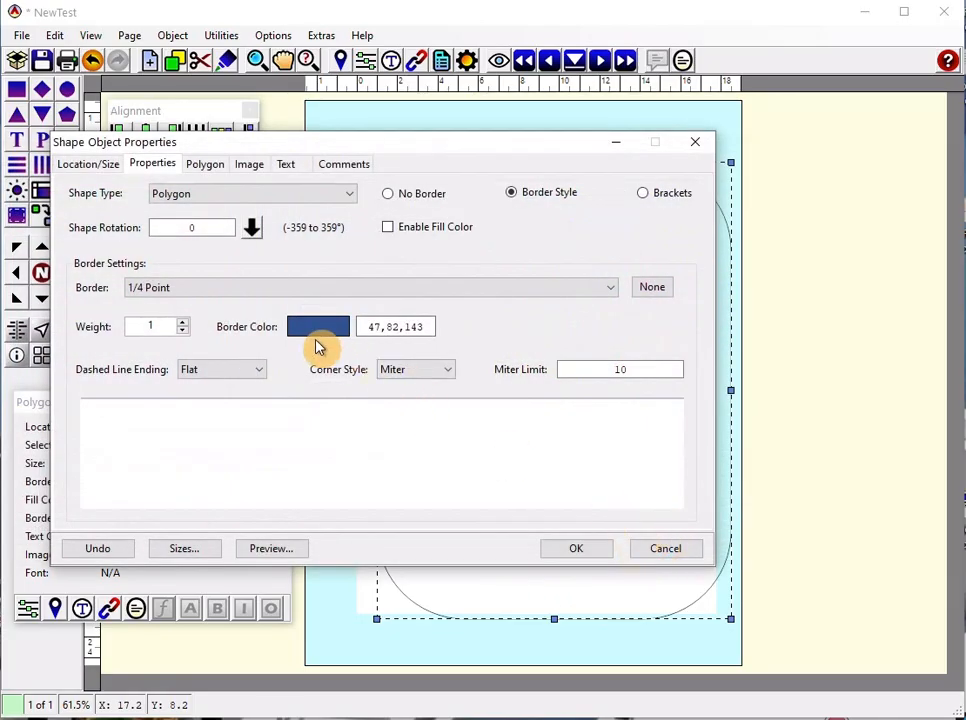
Set the polygon's border style to 4 Point and apply the change
left_click(177, 289)
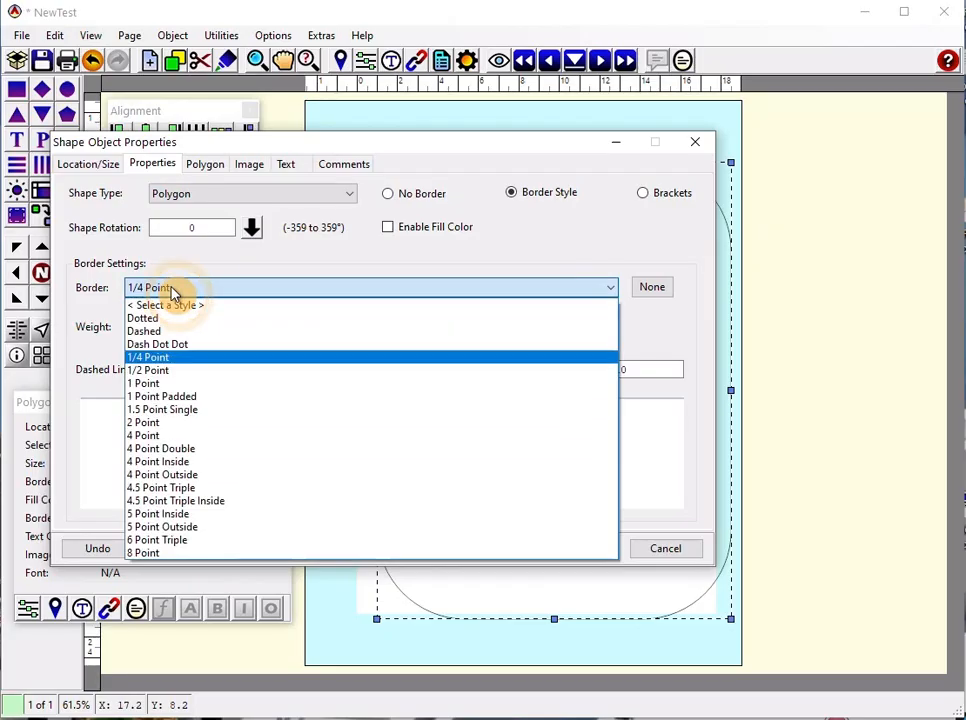
left_click(149, 437)
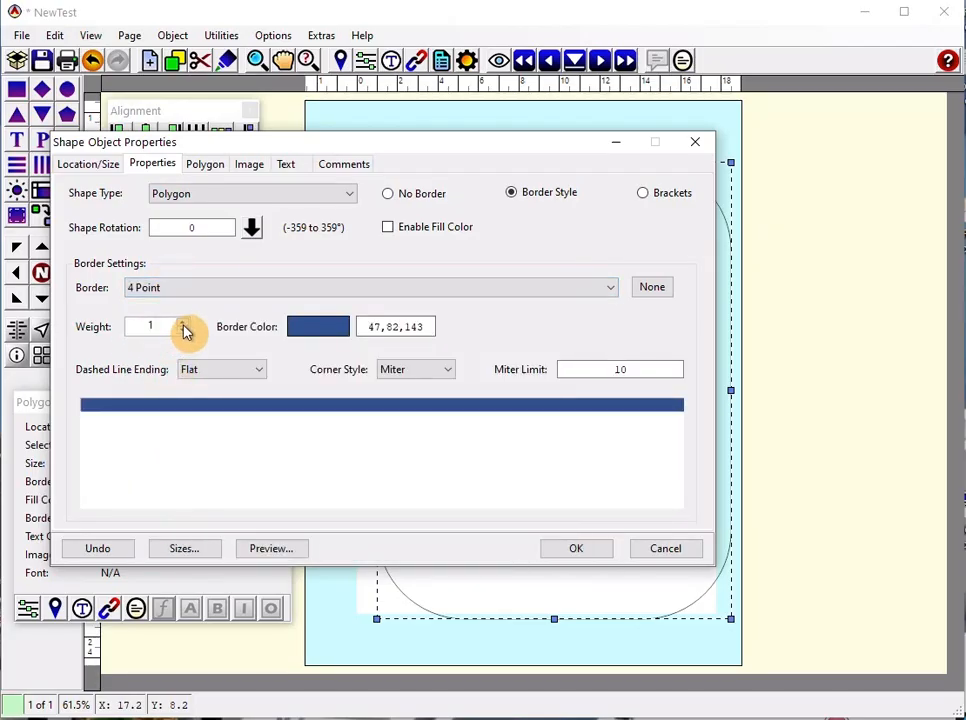
left_click(594, 550)
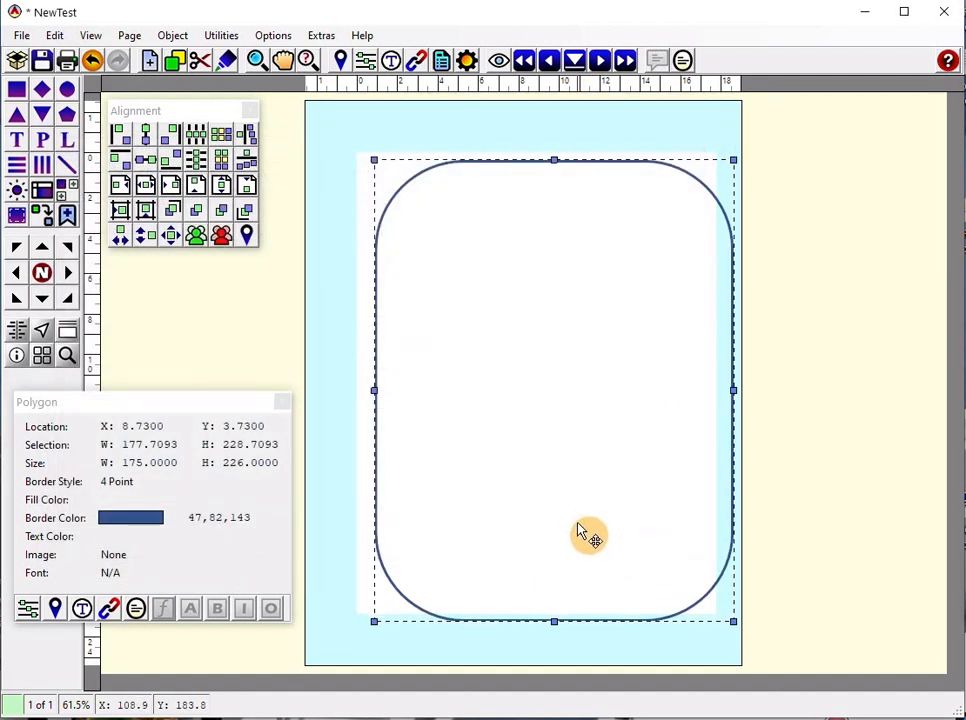
Center the rounded polygon on the page horizontally, and center it vertically between the page edges
left_click(145, 190)
left_click(586, 414)
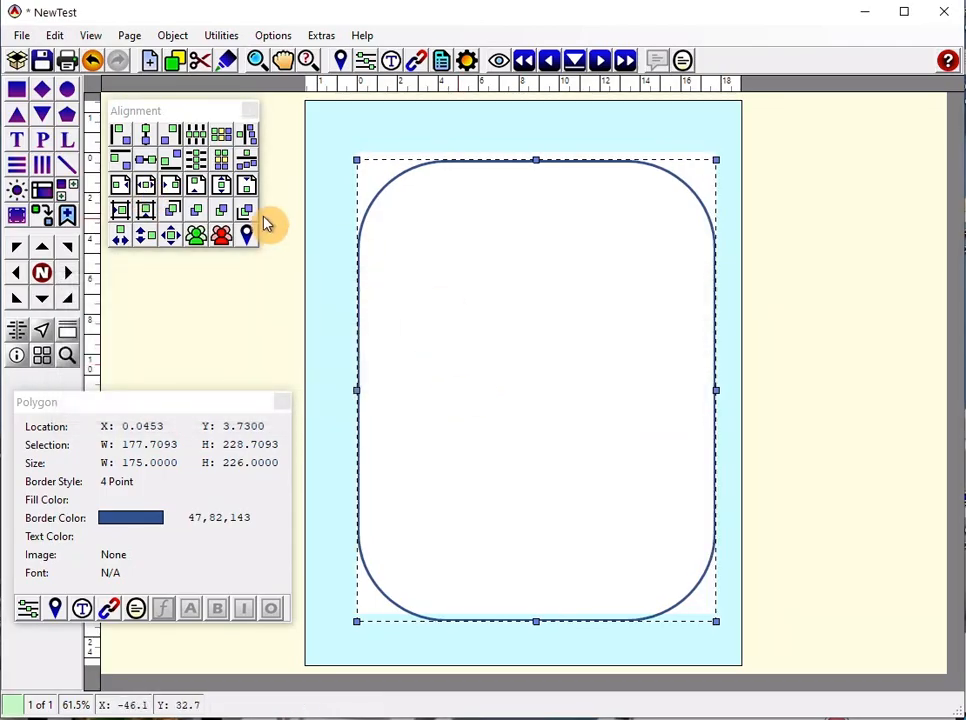
left_click(222, 192)
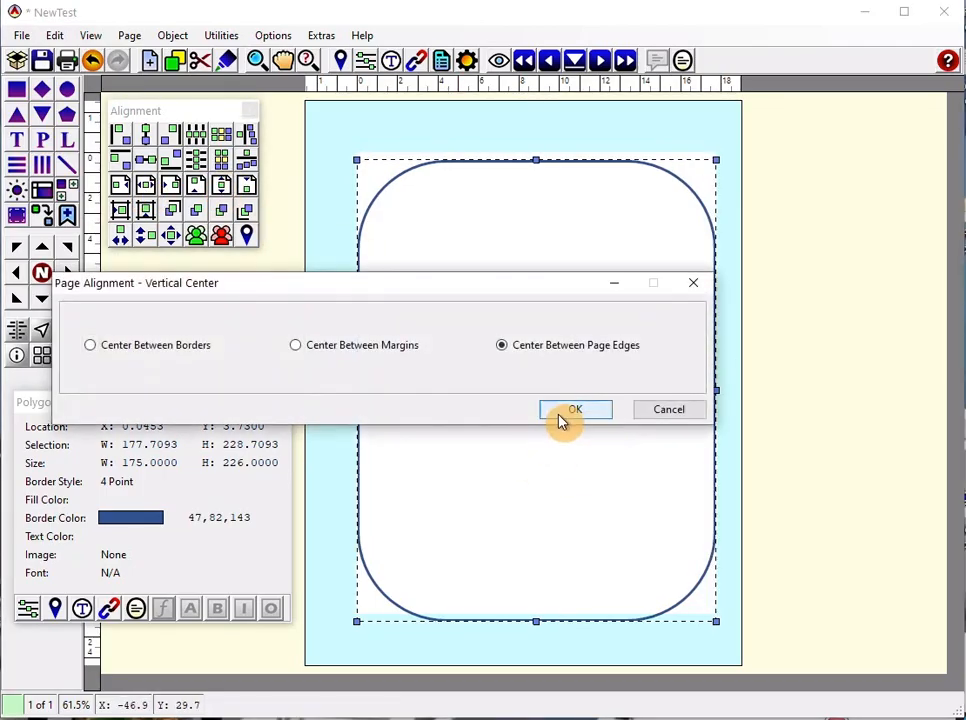
left_click(557, 418)
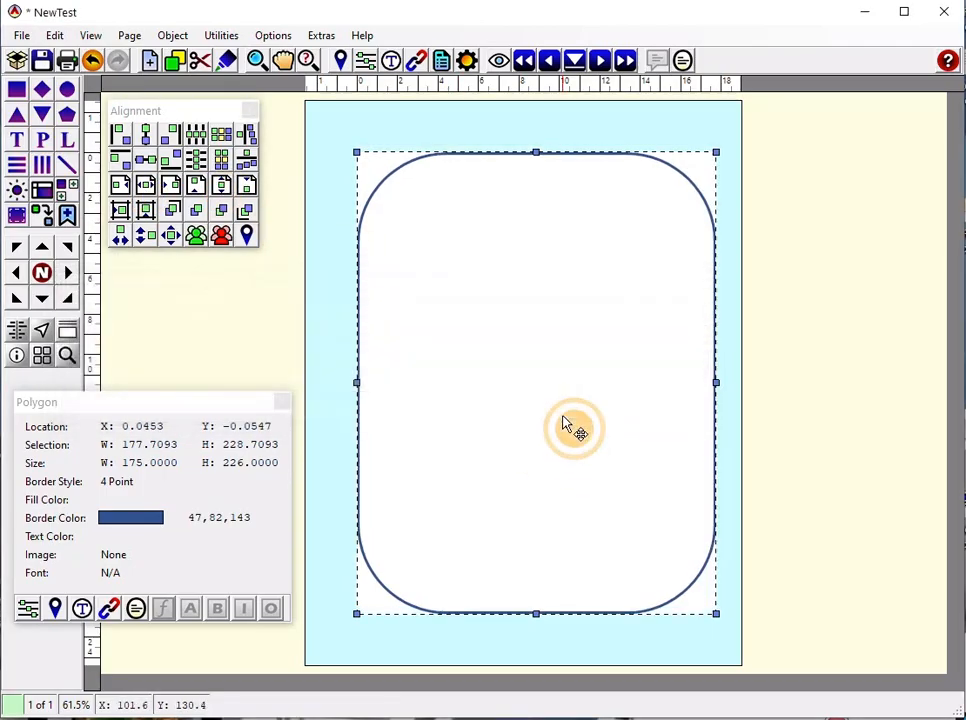
left_click(841, 393)
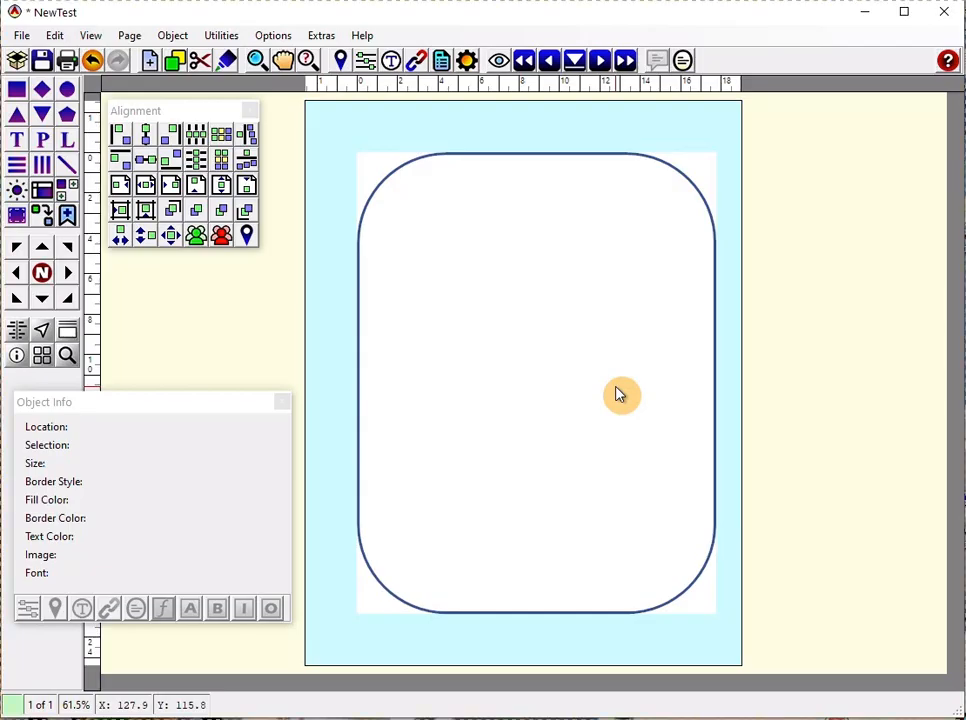
Add an 80 × 12 mm rectangle inside the upper part of the rounded border, with a 2 Point border at weight 2
left_click(17, 89)
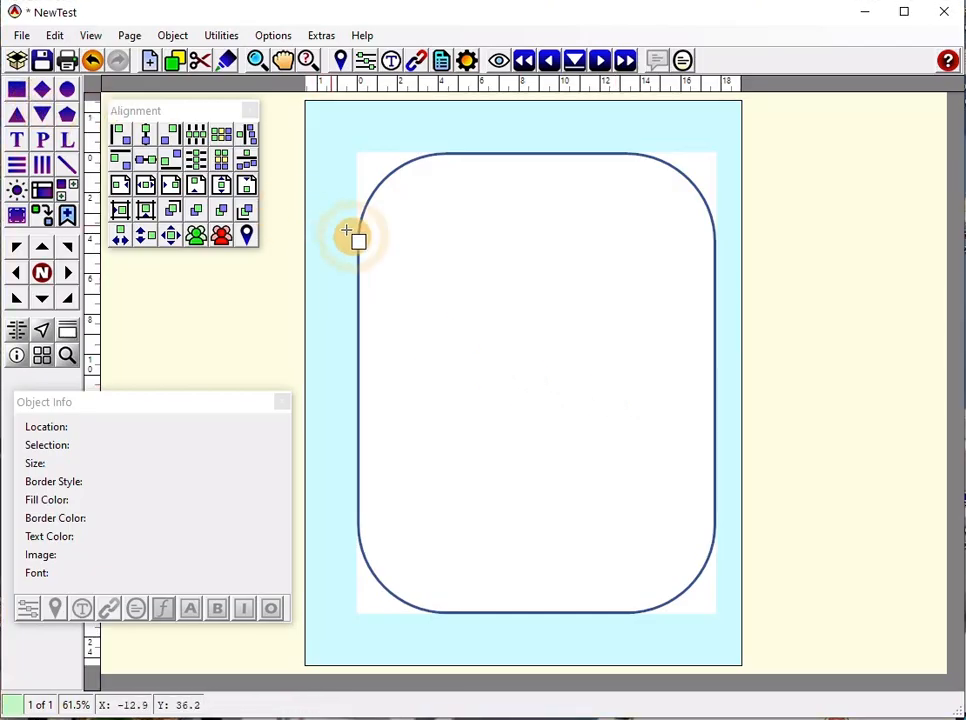
left_click(448, 193)
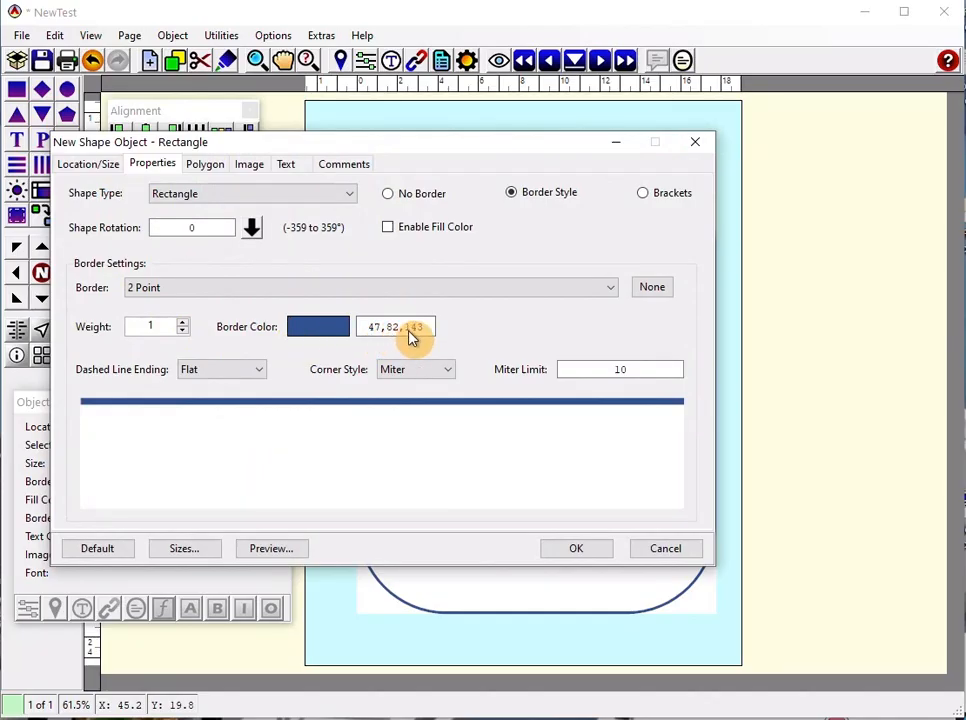
left_click(183, 324)
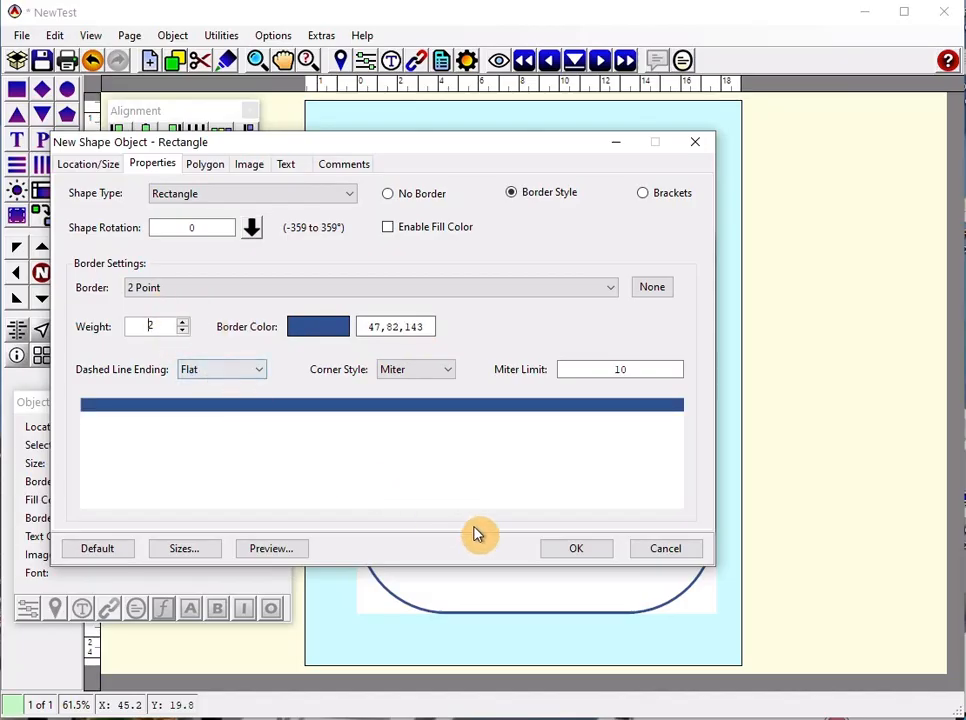
left_click(569, 553)
left_click(554, 431)
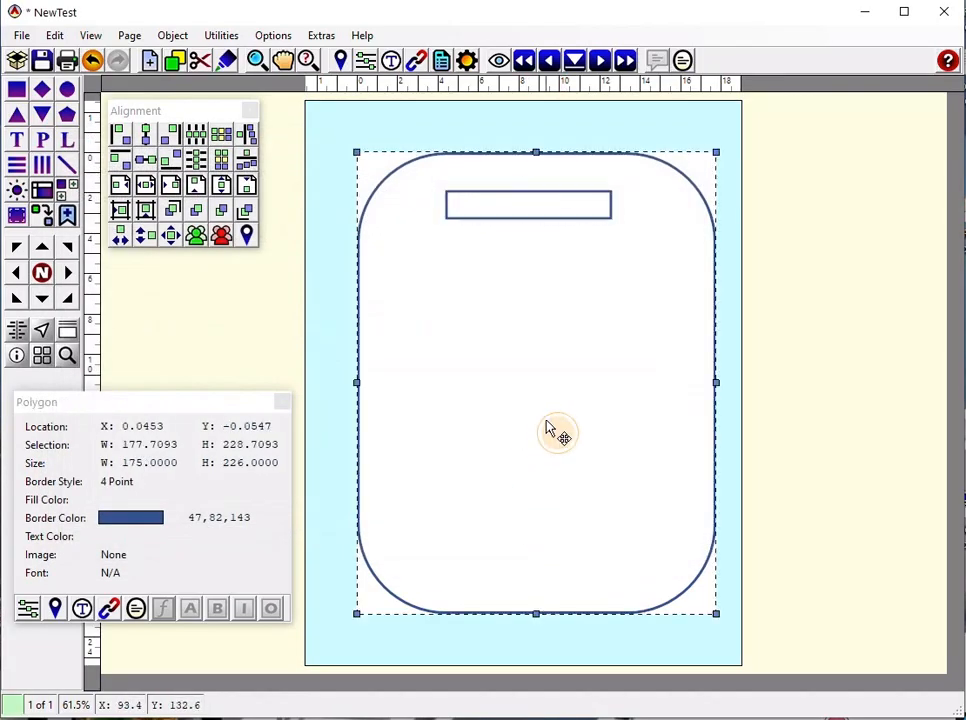
Move the rectangle onto the rounded border's top line at Y -7, centered horizontally between the borders
left_click(510, 211)
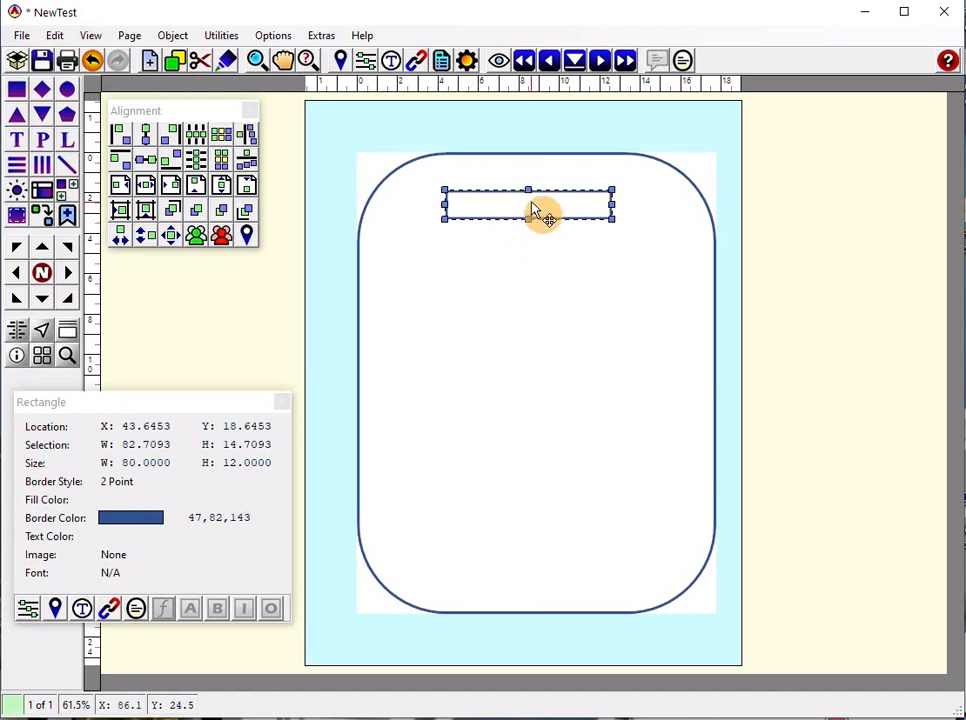
left_click_drag(533, 211, 537, 151)
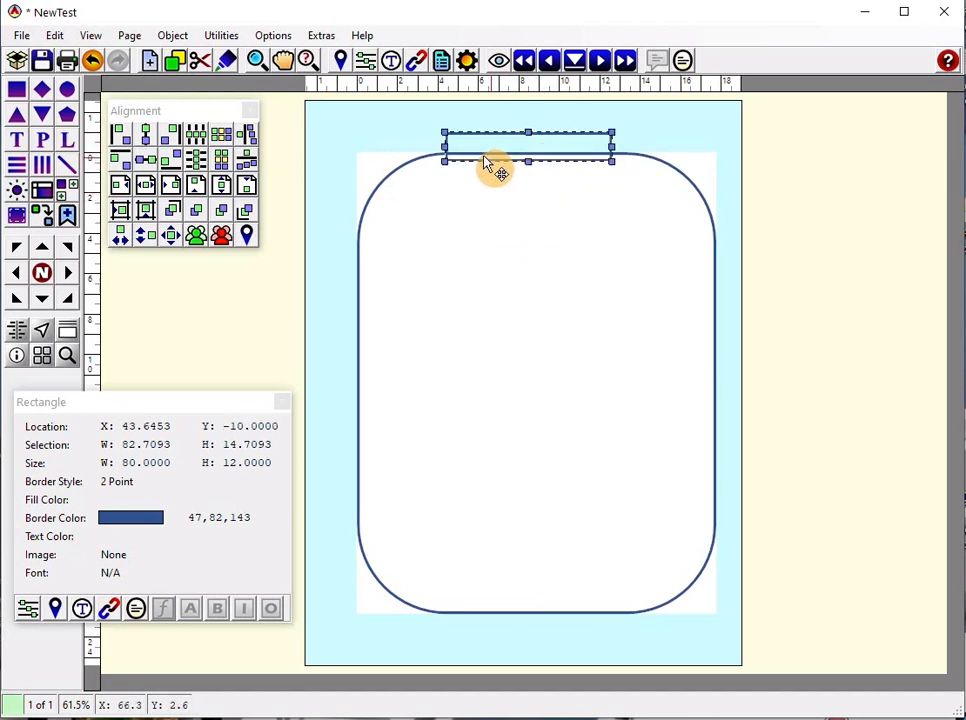
left_click(148, 192)
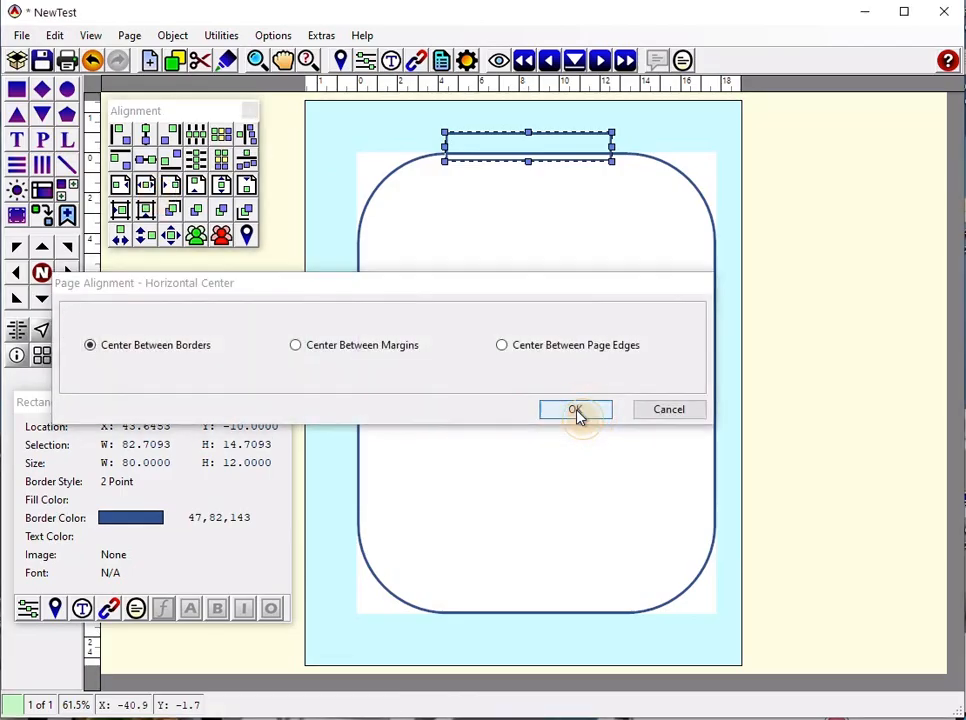
left_click(576, 410)
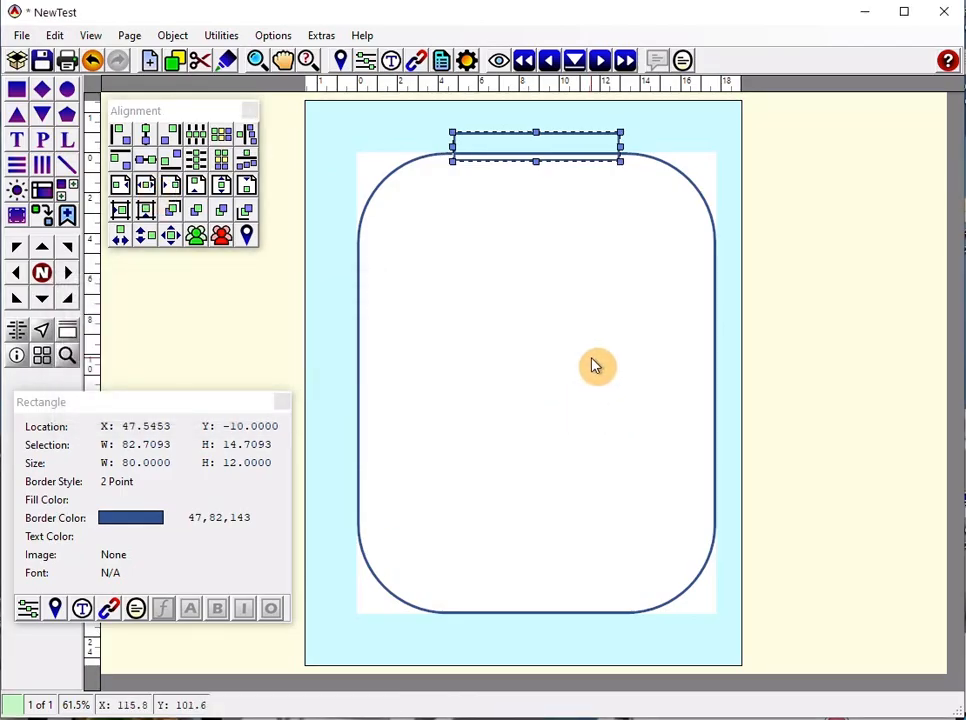
key("Down")
key("Down")
key("Down")
left_click(596, 372)
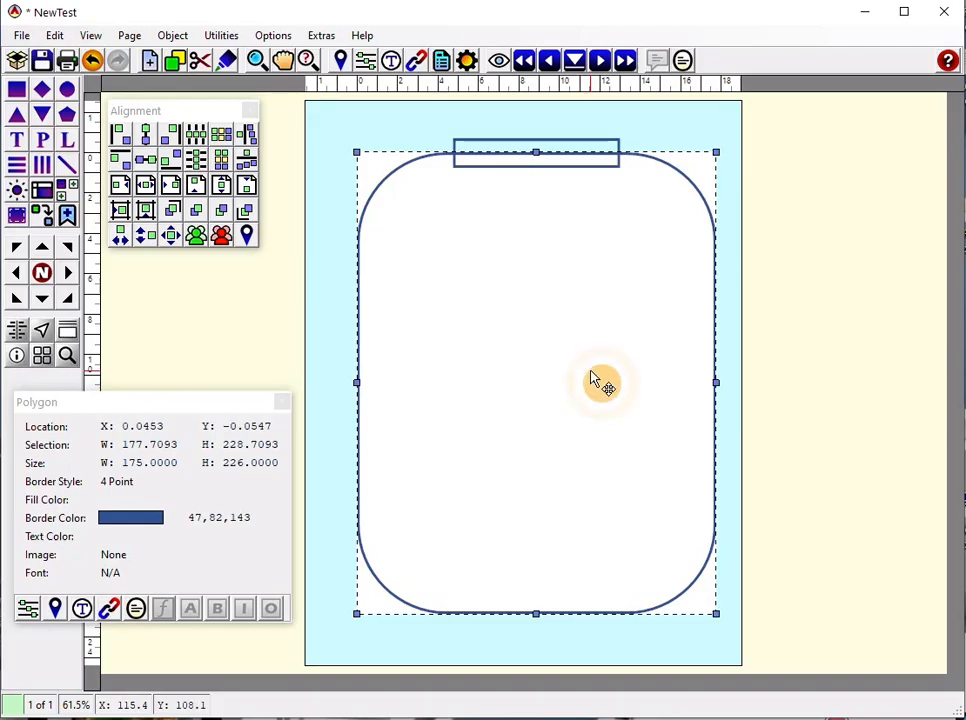
left_click(686, 126)
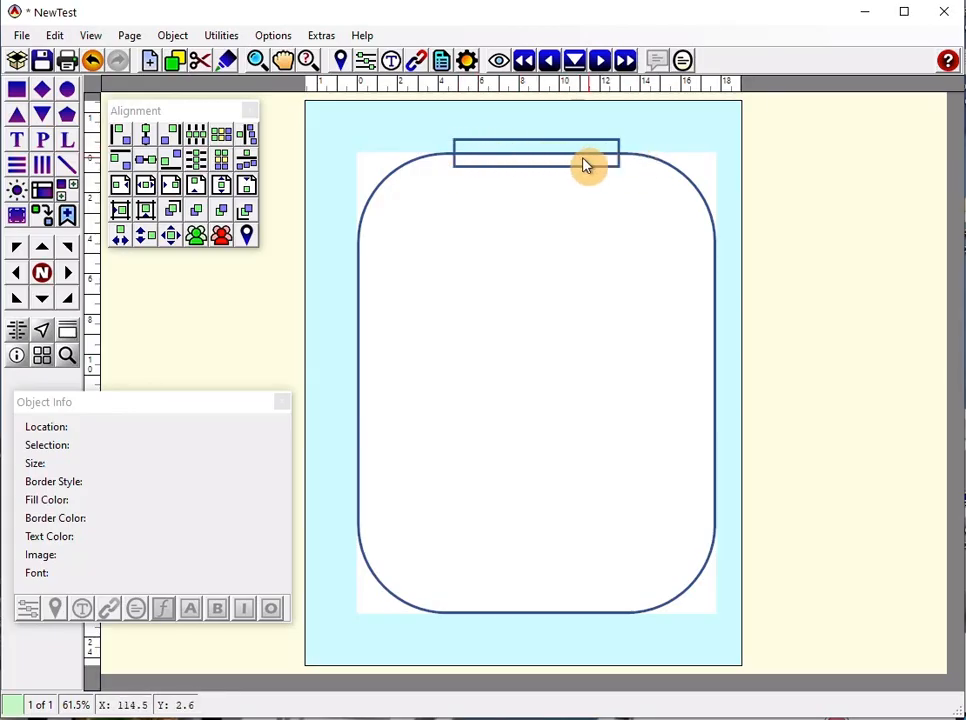
Enable a white fill color for the rectangle so it covers the border line behind it
left_click(534, 141)
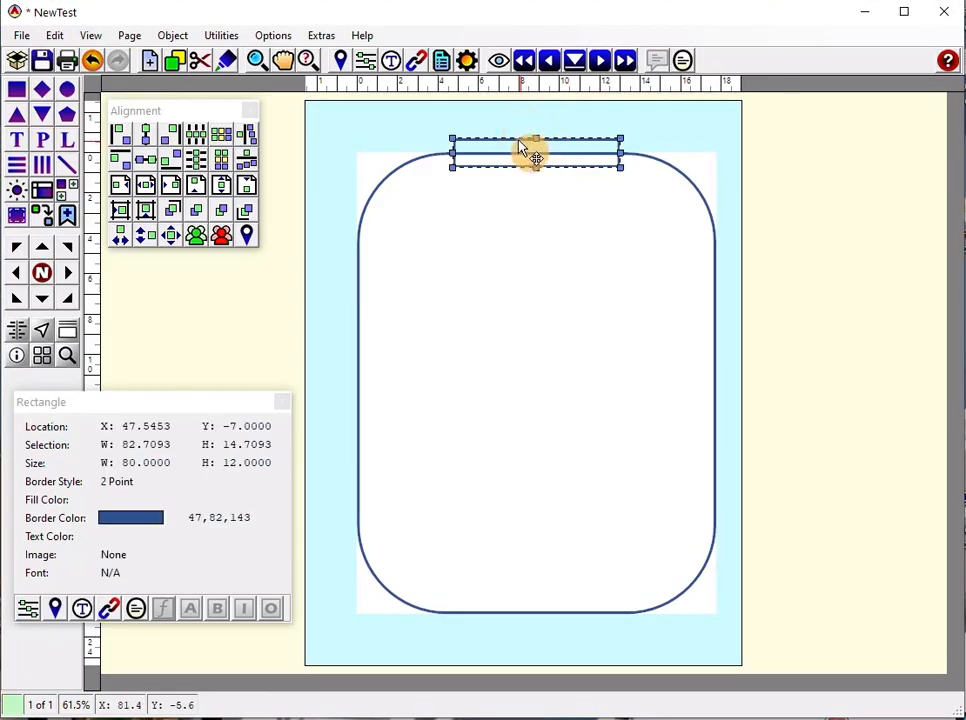
right_click(516, 140)
mouse_move(561, 149)
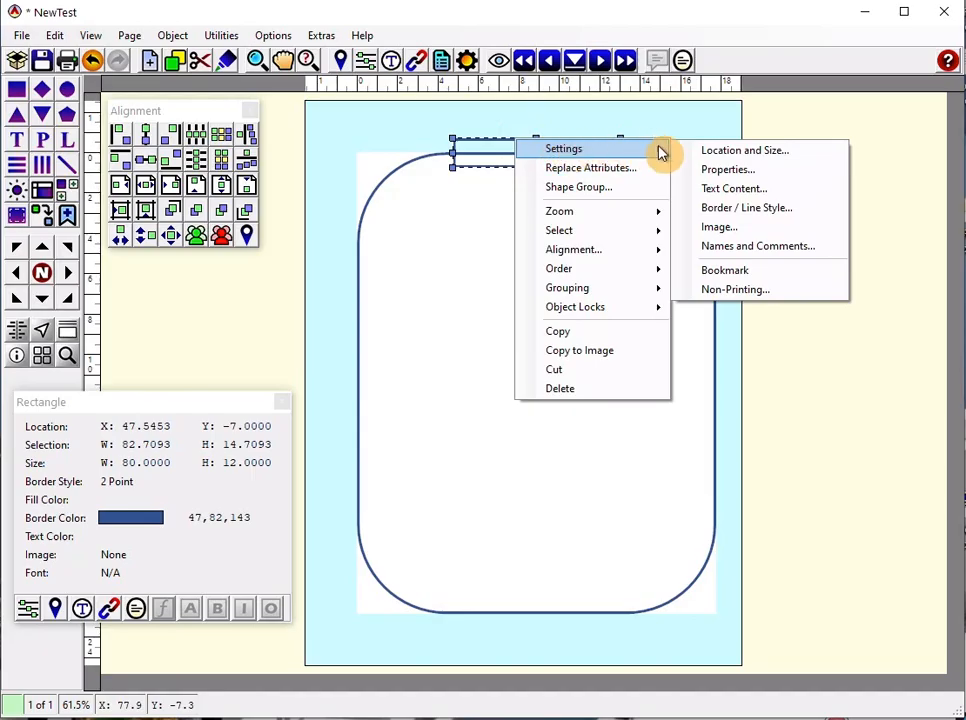
left_click(724, 170)
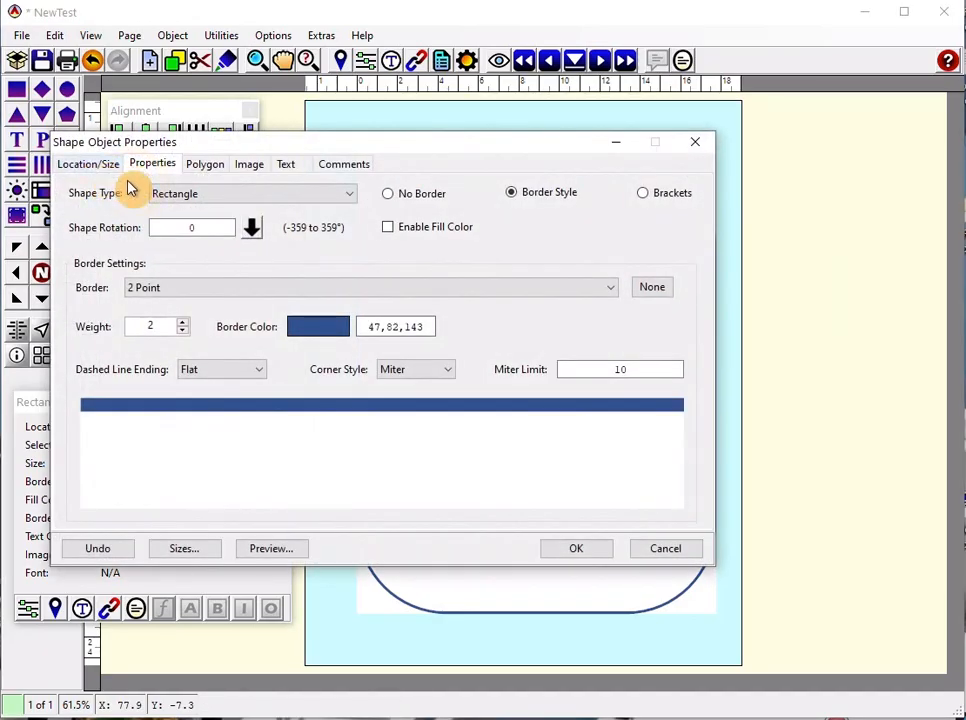
left_click(389, 229)
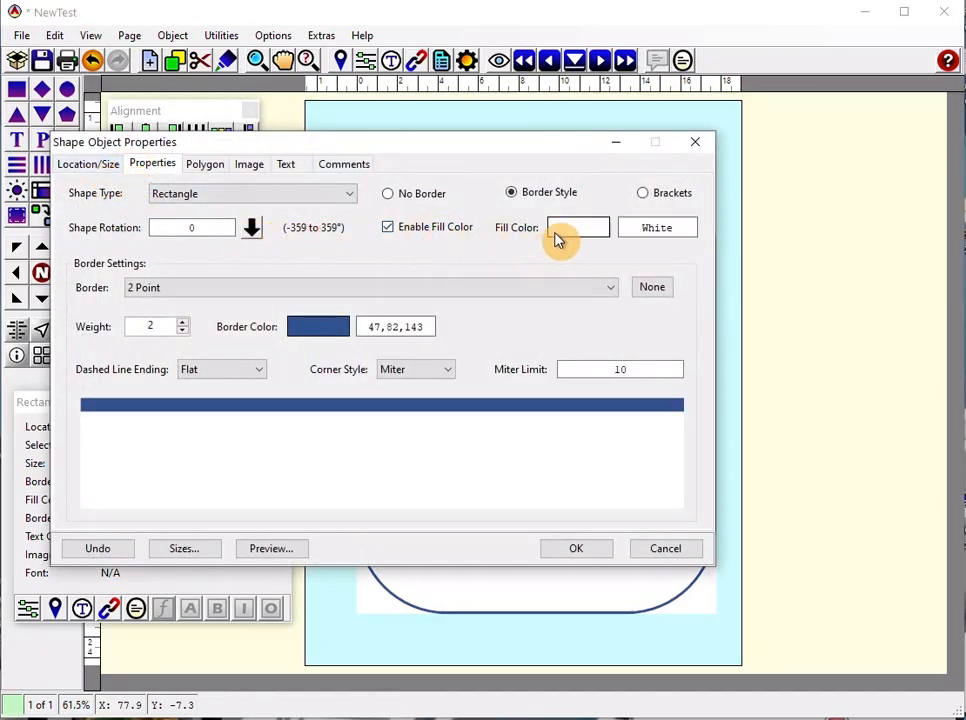
left_click(586, 551)
left_click(571, 420)
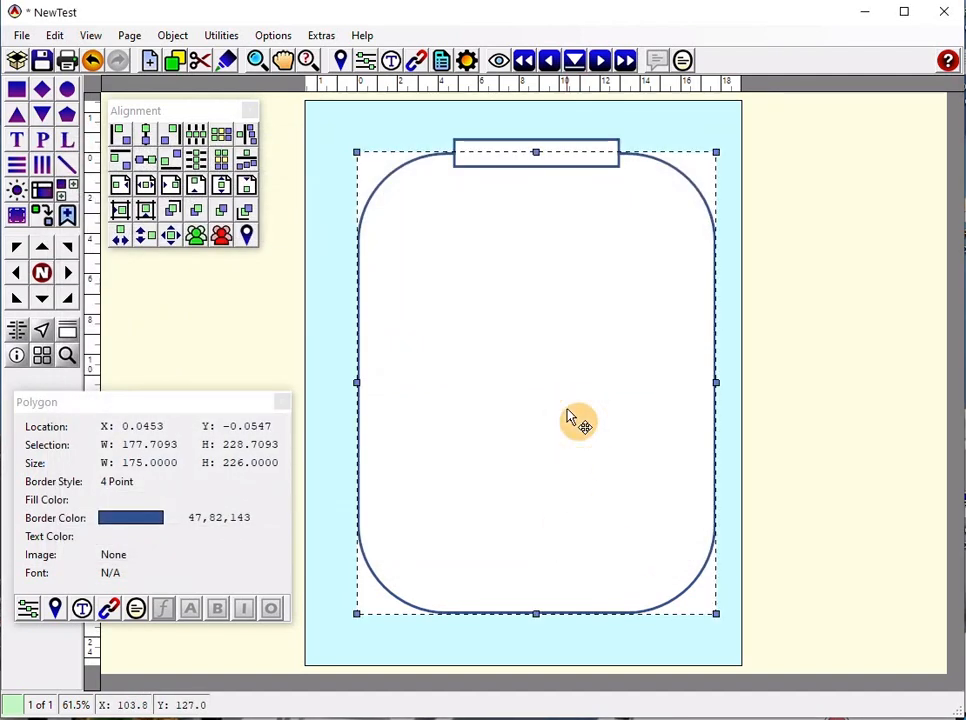
left_click(563, 218)
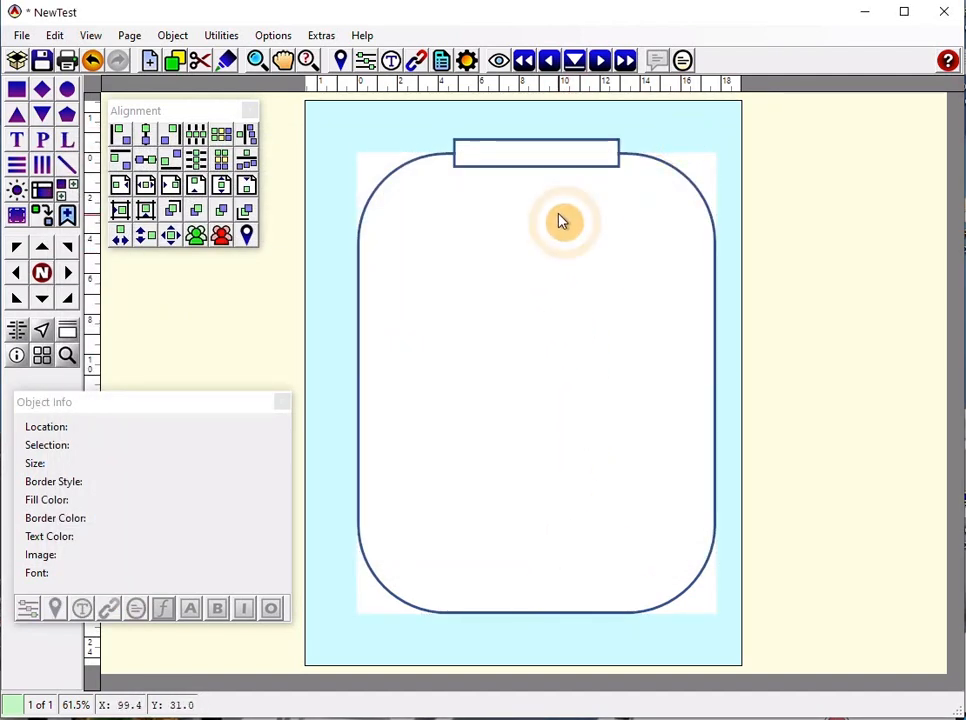
Add the text CANADA inside the rectangle in bold 26 pt Arial
left_click(510, 162)
right_click(510, 162)
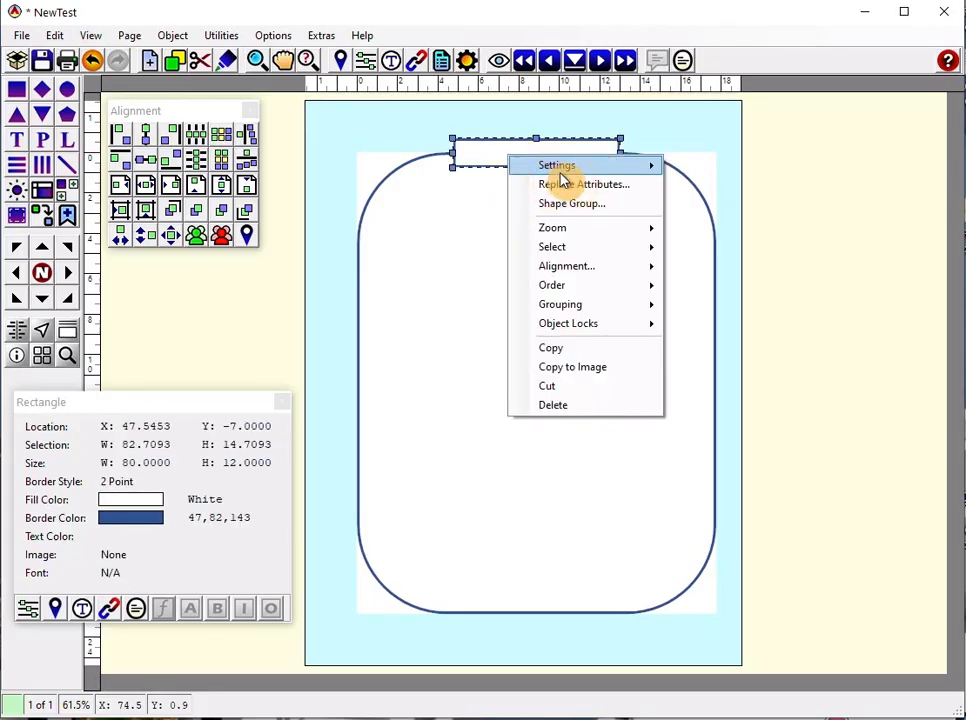
mouse_move(561, 177)
left_click(692, 206)
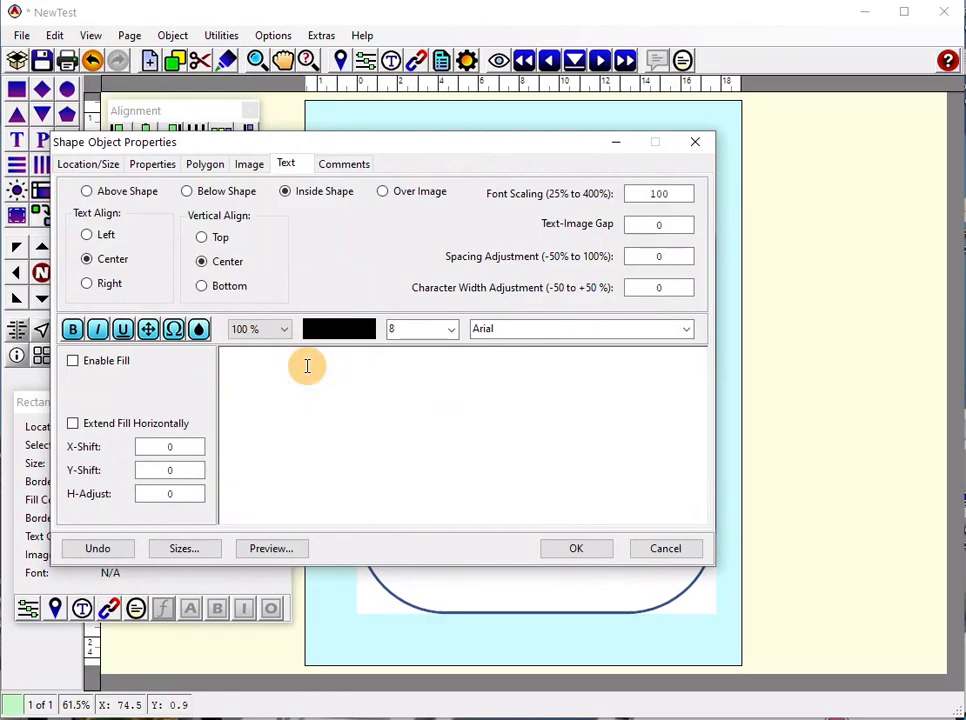
type("CANADA")
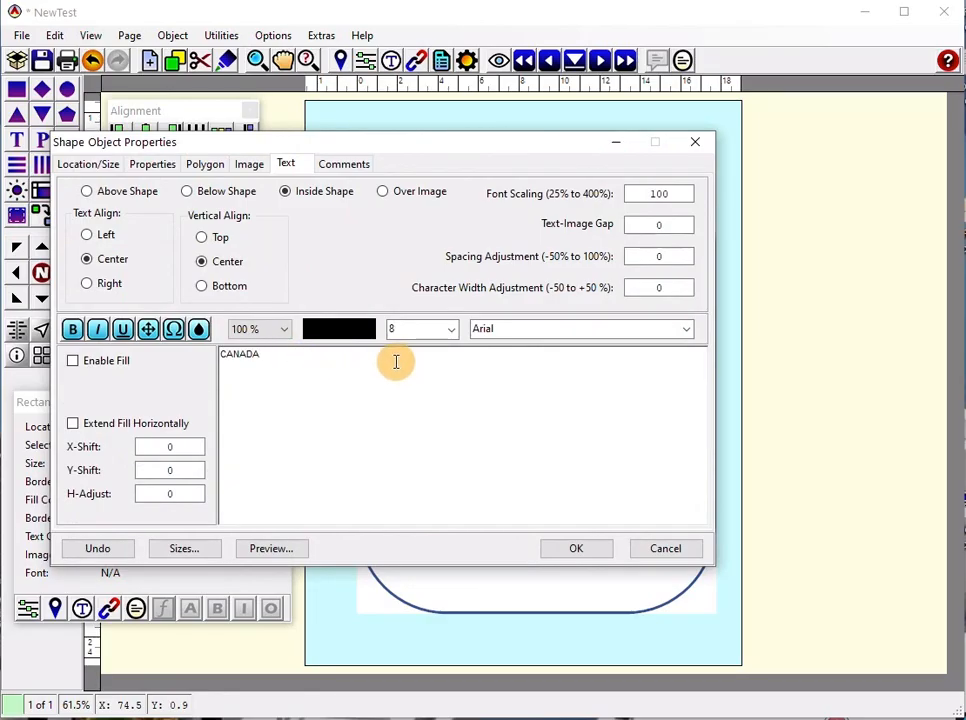
left_click_drag(395, 362, 162, 349)
left_click(455, 331)
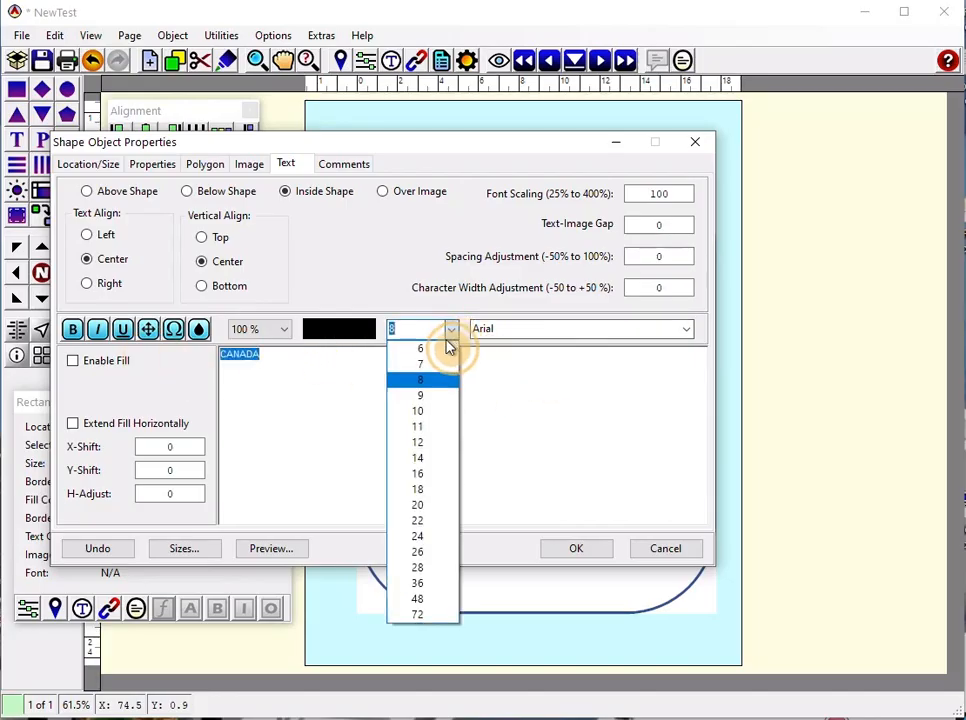
left_click(420, 556)
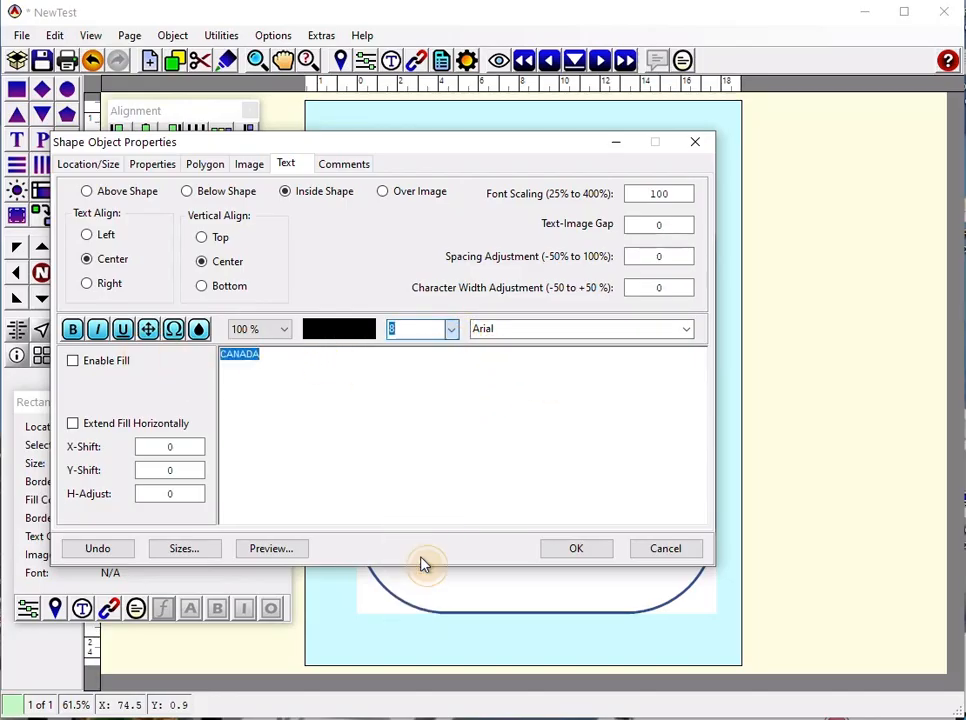
left_click(72, 329)
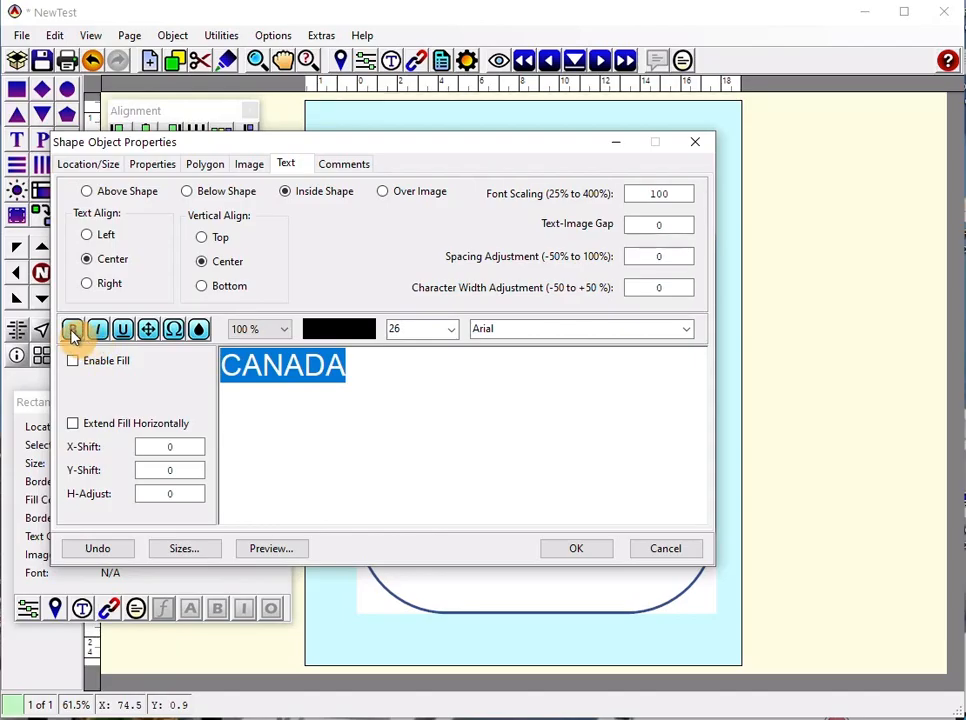
left_click(574, 552)
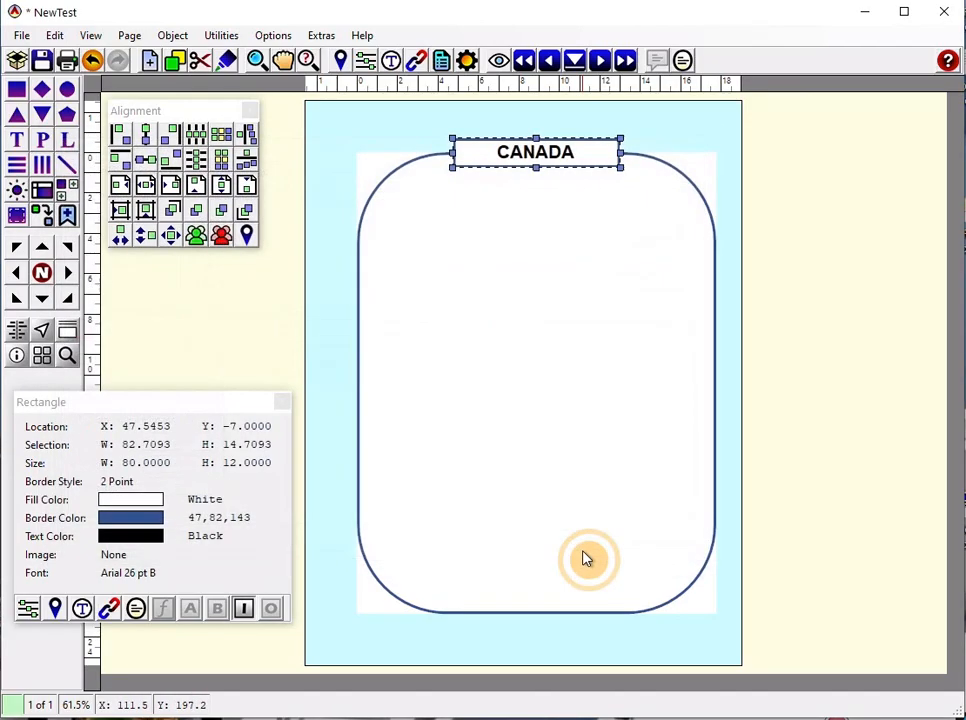
left_click(606, 390)
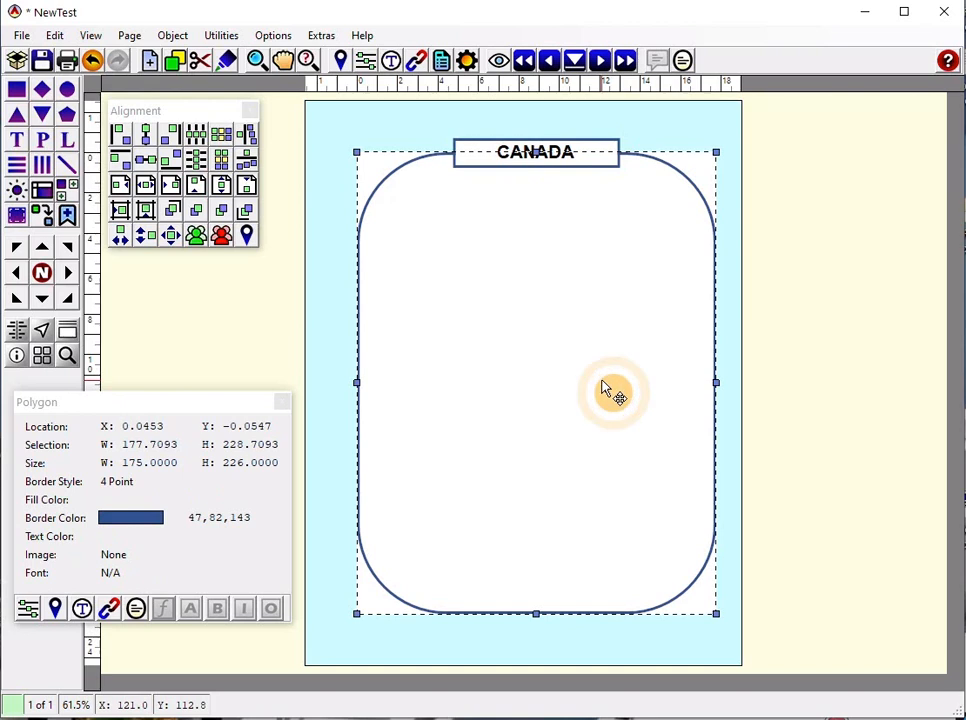
left_click(683, 60)
left_click(653, 489)
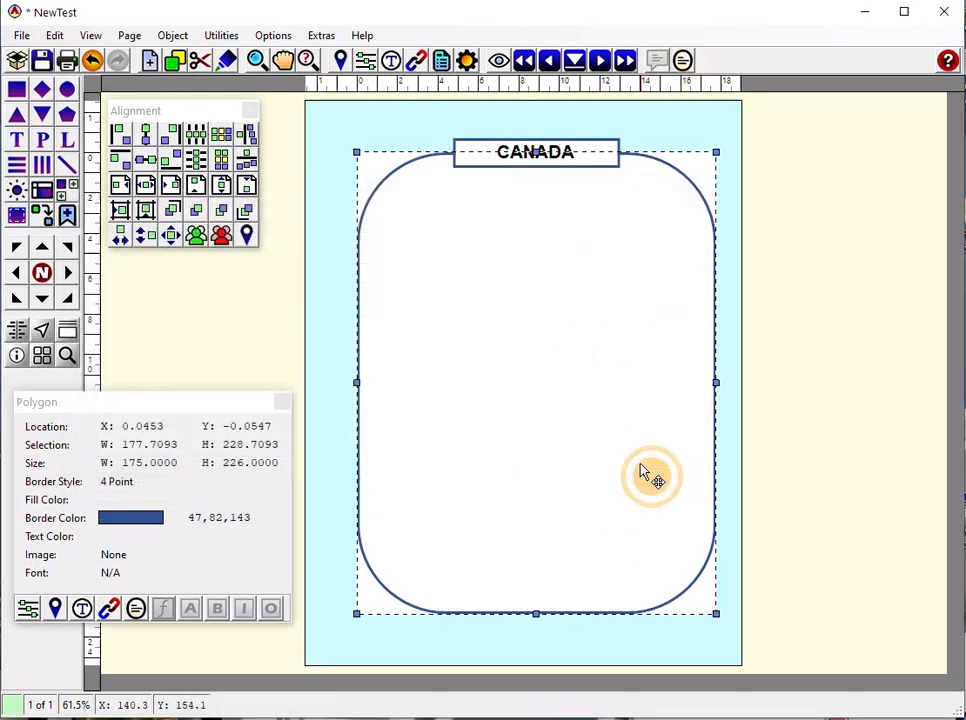
left_click(680, 141)
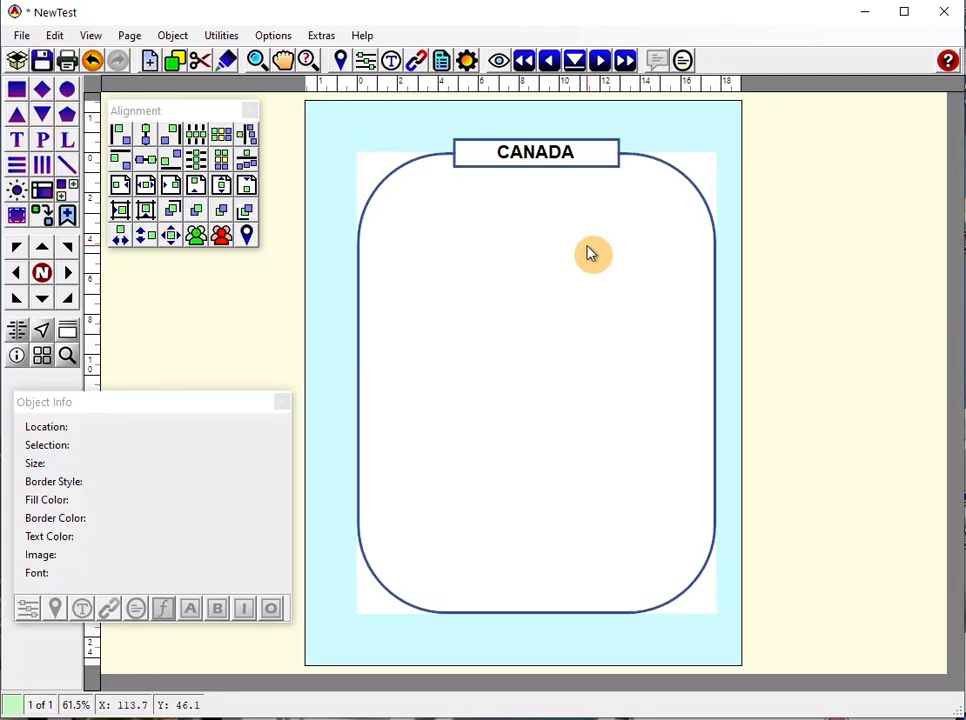
Select all objects on the page and insert a new page at the start of the album that carries them over
key("ctrl+a")
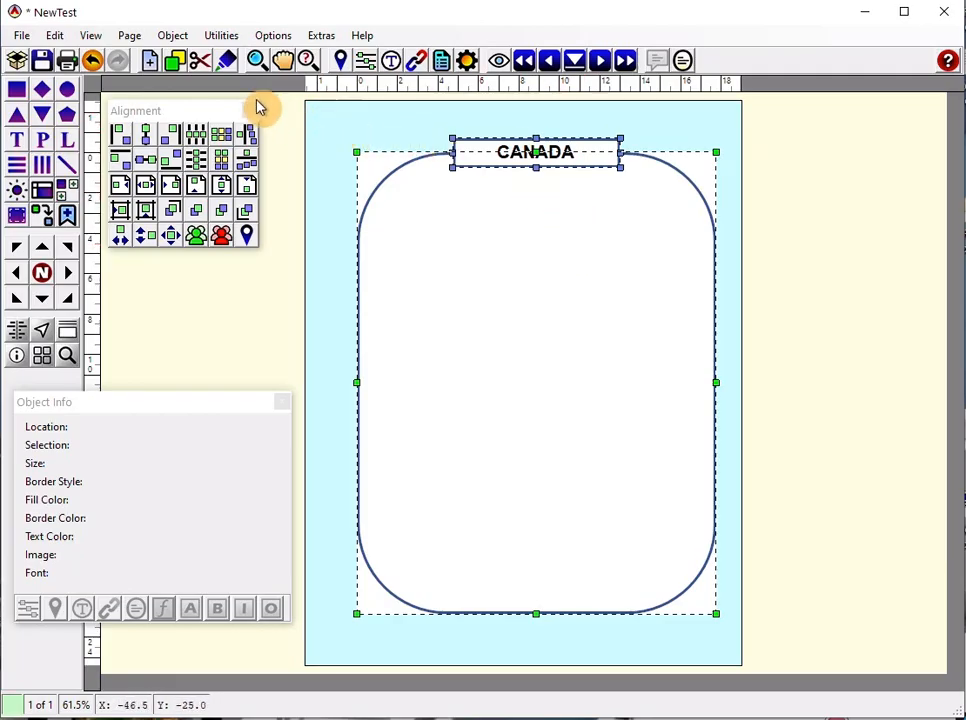
left_click(133, 38)
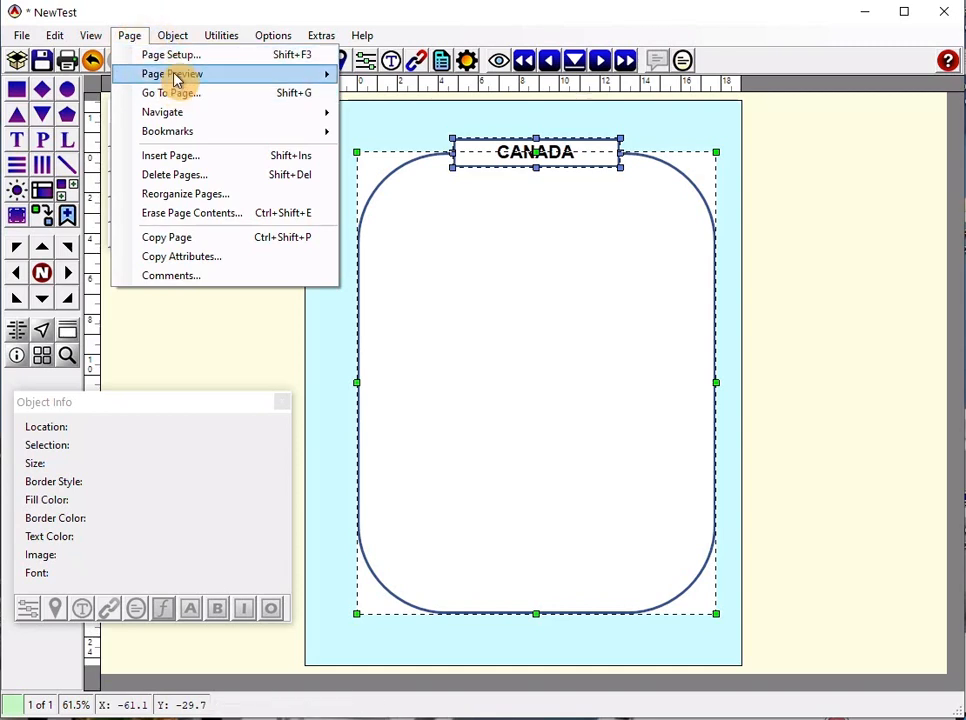
mouse_move(195, 114)
left_click(200, 157)
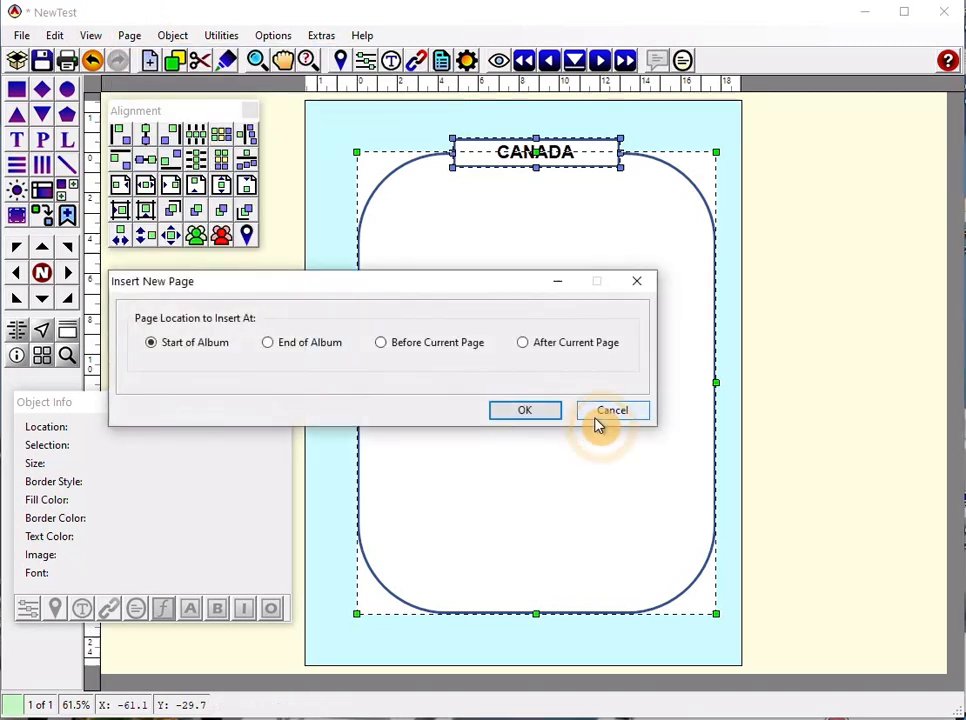
left_click(541, 417)
left_click(598, 568)
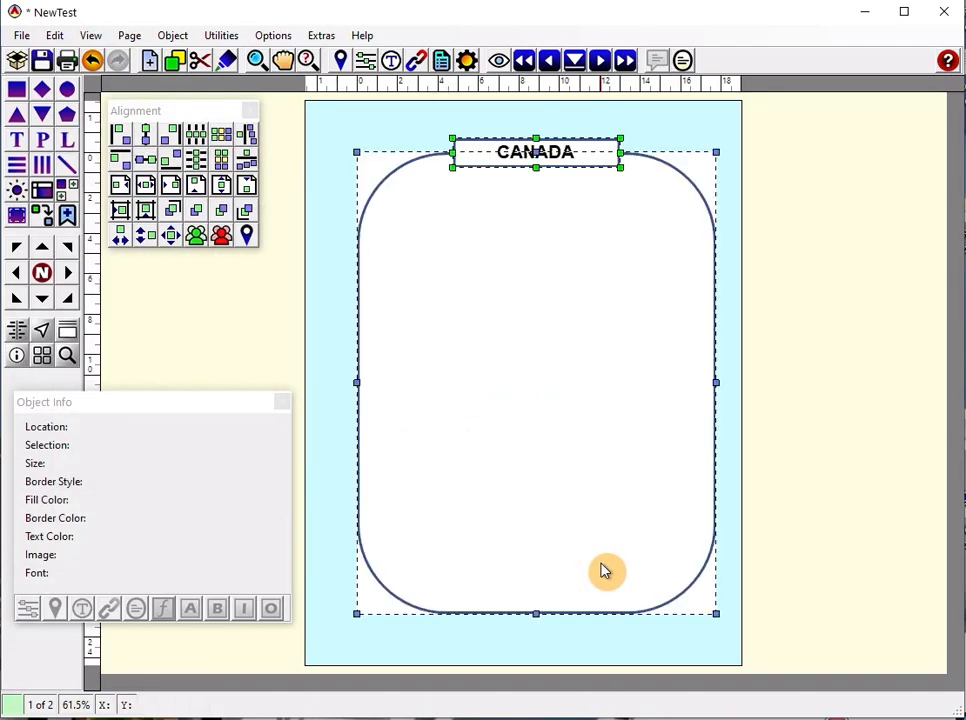
left_click(679, 134)
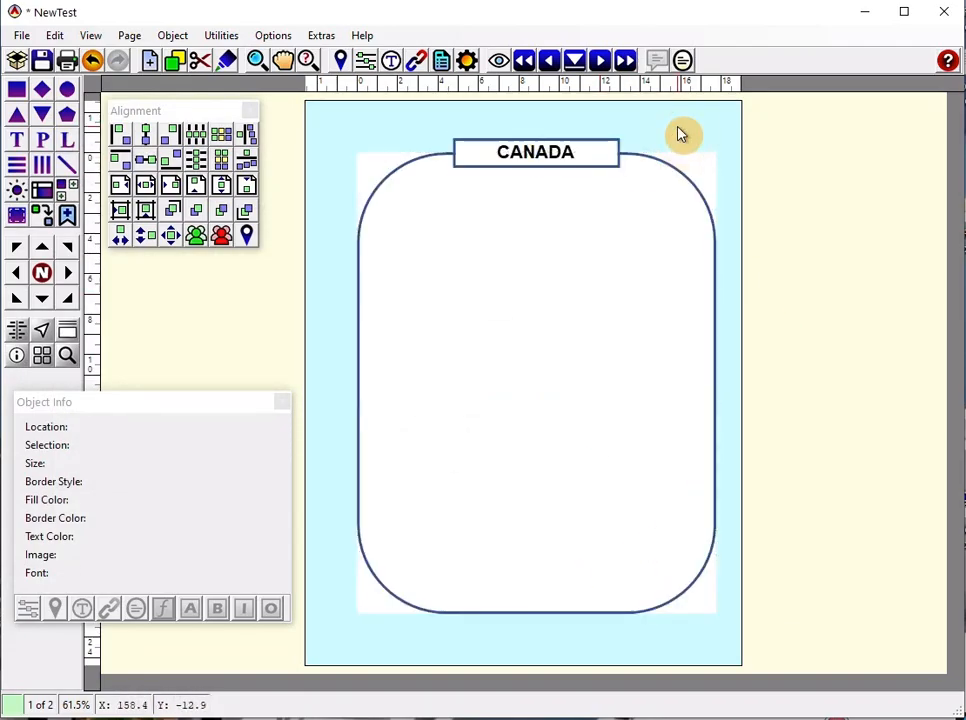